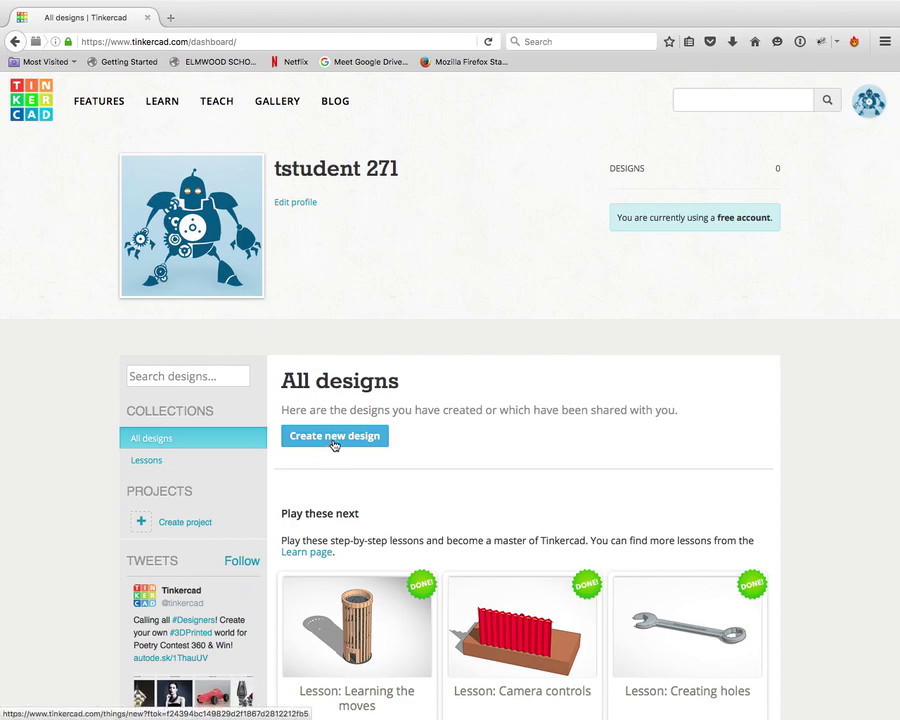
Create a new design and place a geometric box on the workplane
left_click(342, 444)
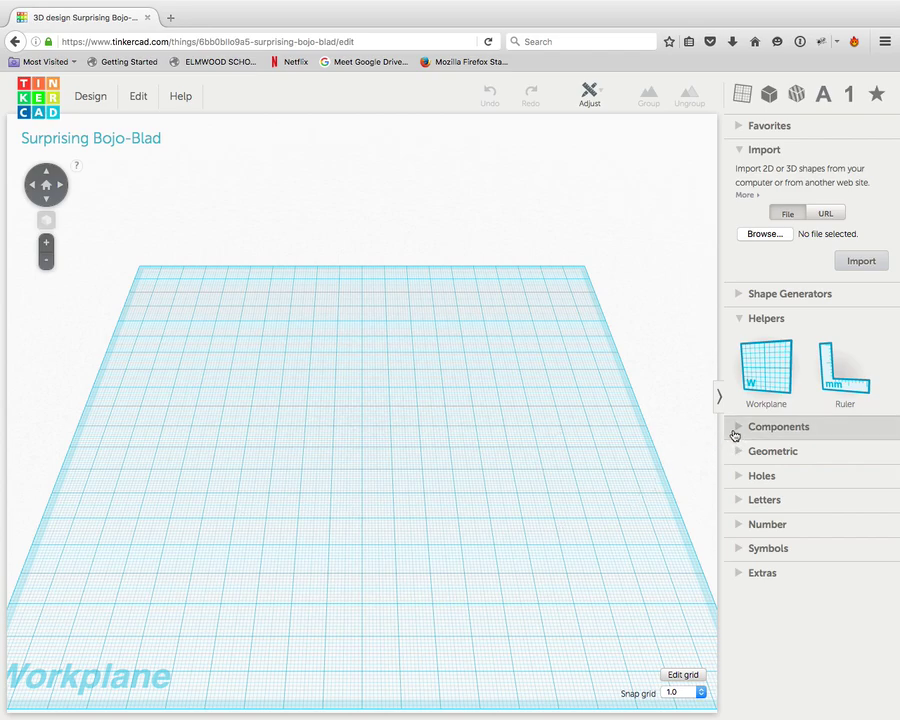
left_click(741, 293)
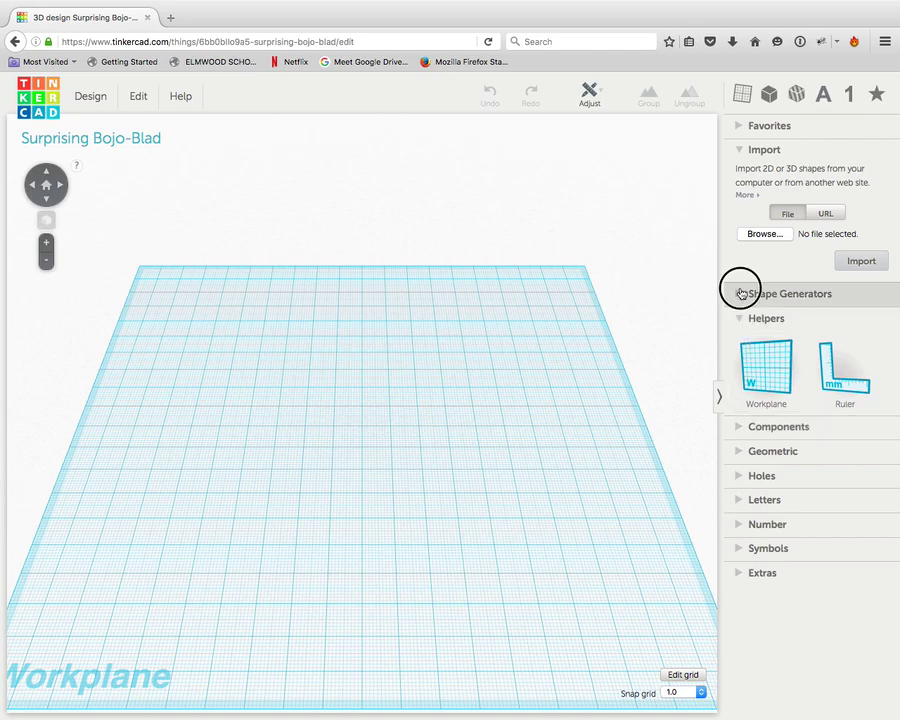
left_click(741, 293)
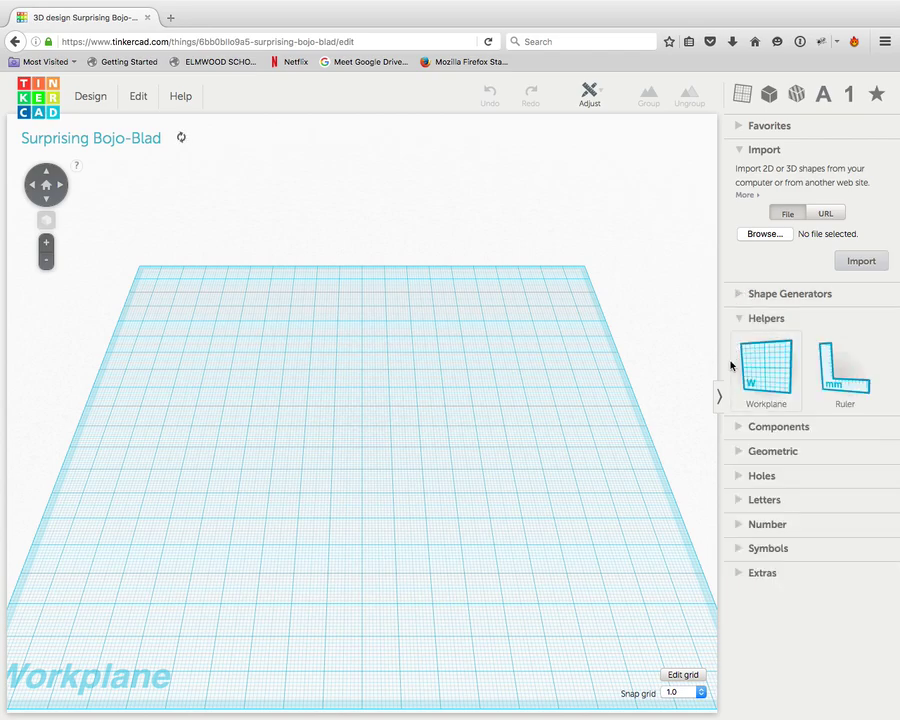
left_click(738, 428)
left_click(736, 428)
left_click(736, 450)
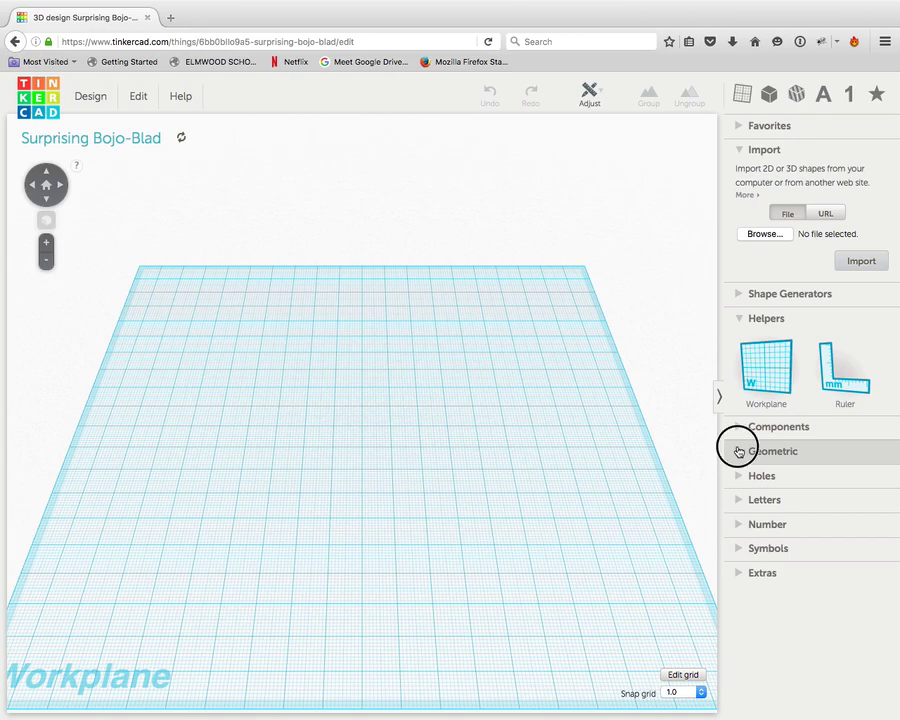
left_click_drag(770, 514, 248, 472)
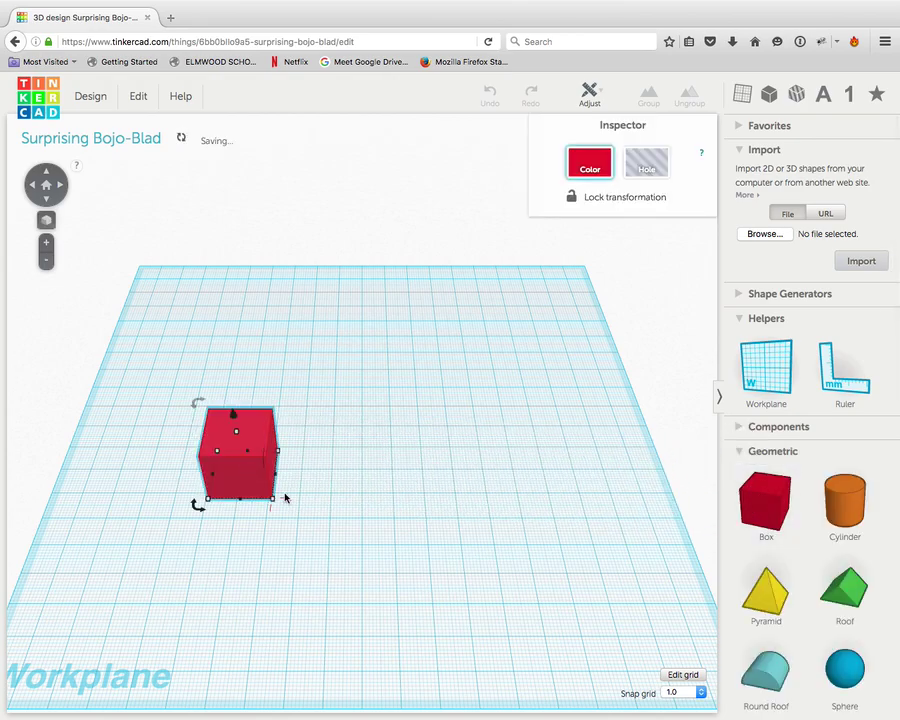
Stretch the box from its side until it is 60 mm long
left_click(272, 502)
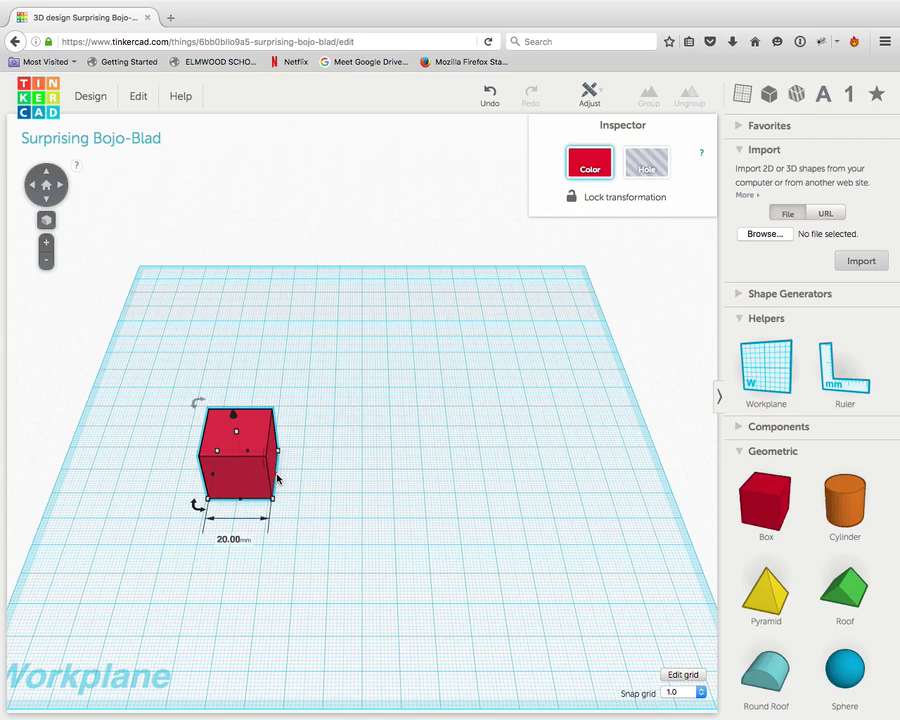
left_click(278, 477)
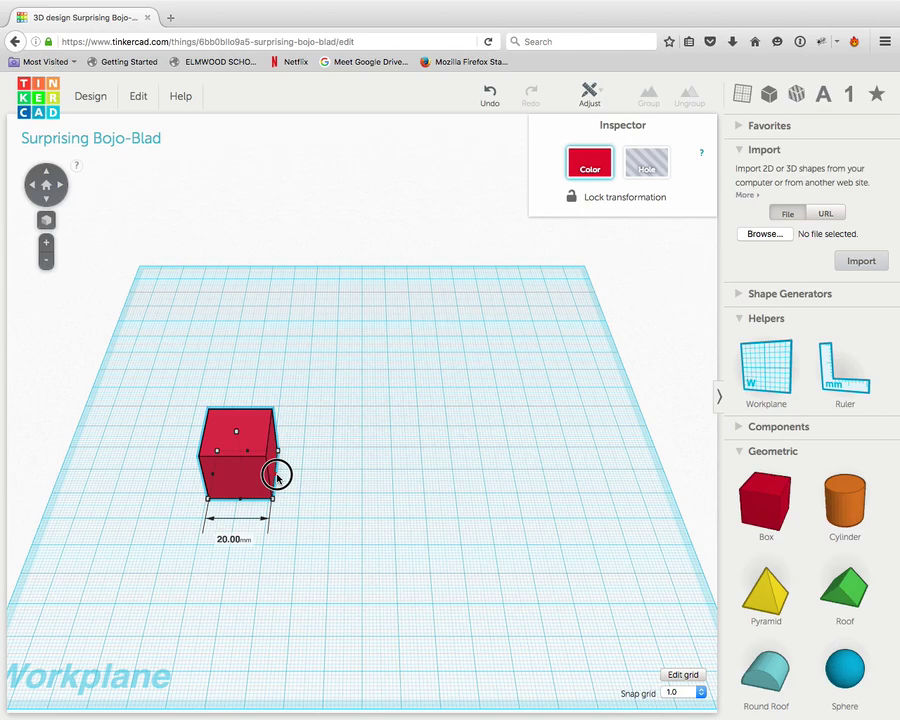
left_click_drag(278, 477, 399, 461)
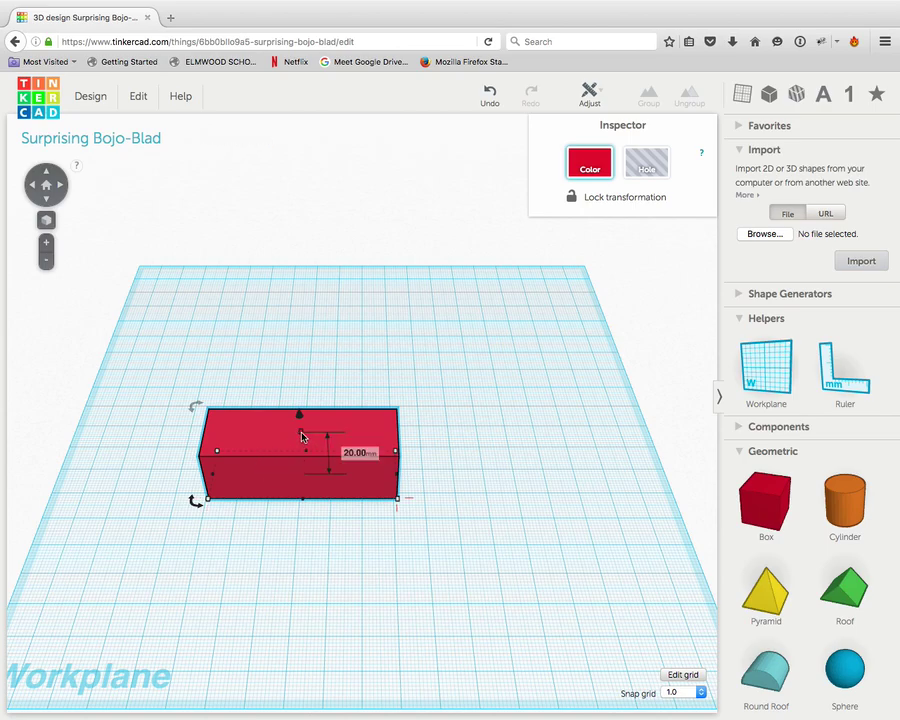
Flatten the box into a thin slab and extend its length beyond 60 mm
right_click_drag(358, 593, 386, 548)
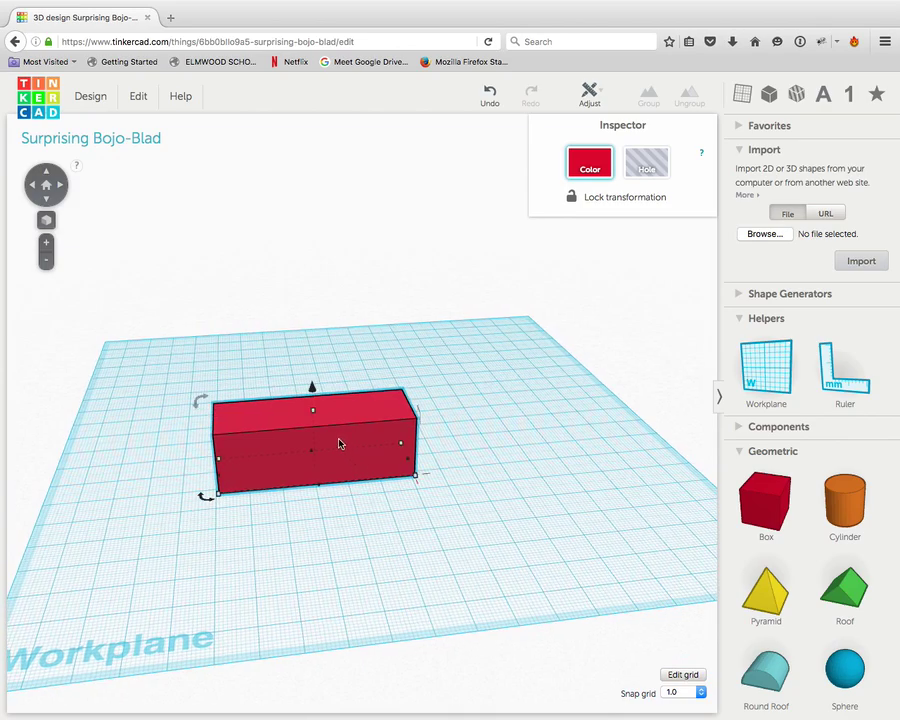
mouse_move(313, 416)
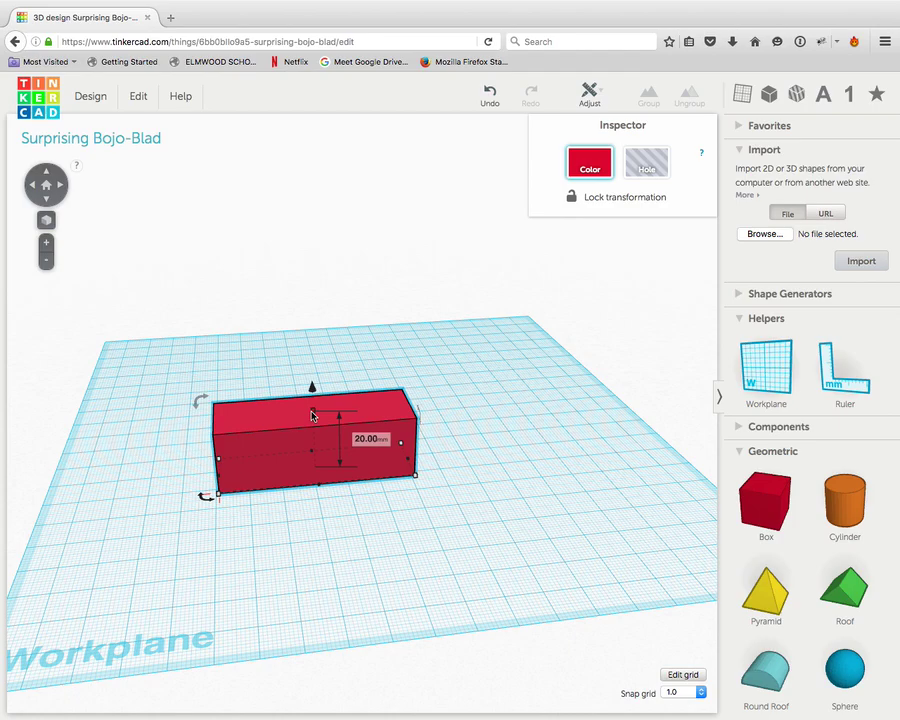
left_click_drag(313, 416, 312, 464)
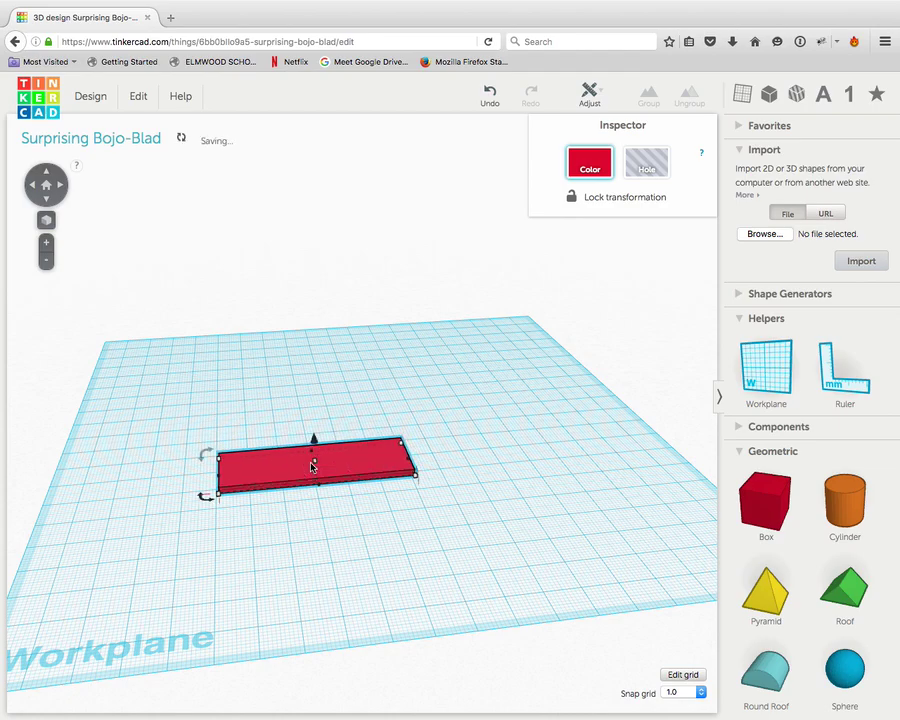
right_click_drag(371, 578, 321, 653)
mouse_move(385, 485)
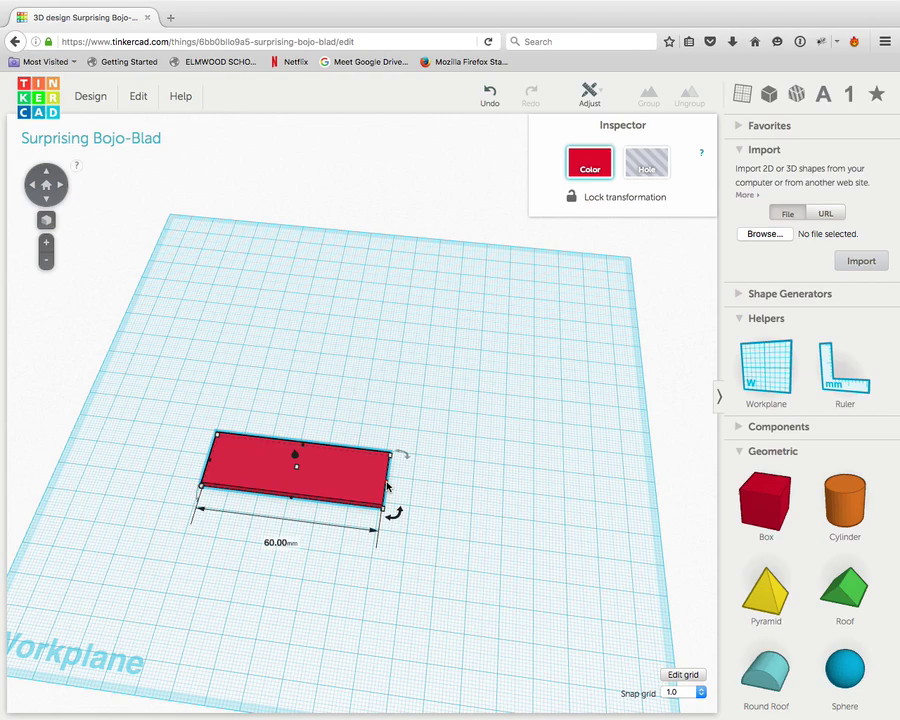
left_click_drag(387, 486, 450, 498)
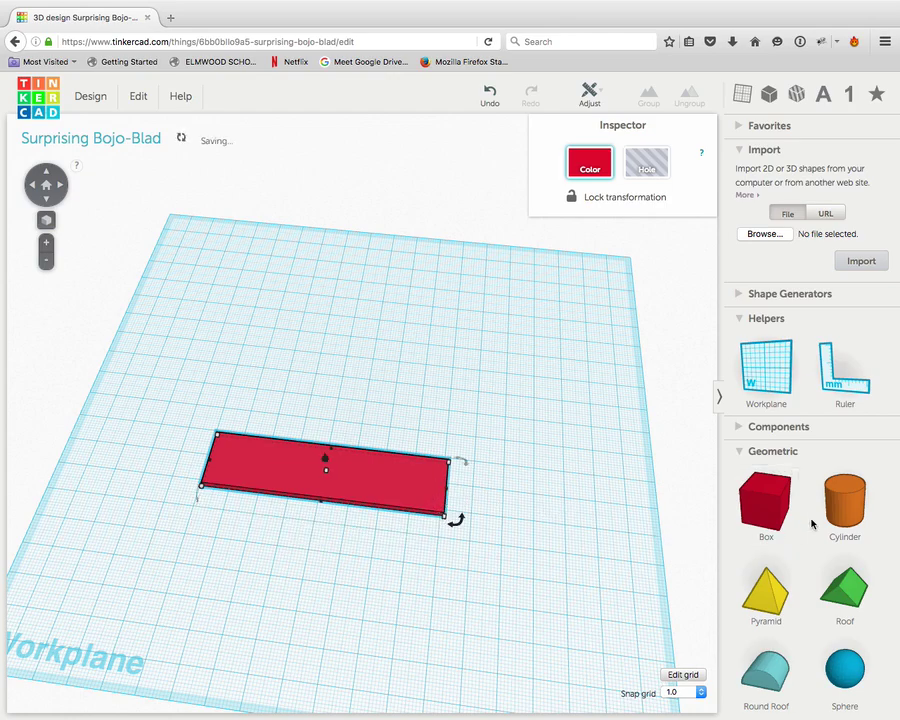
Place a cylinder at one end of the slab, shrink it to fit within the slab's width, and turn it into a hole
left_click_drag(832, 512, 243, 458)
right_click_drag(199, 538, 390, 545)
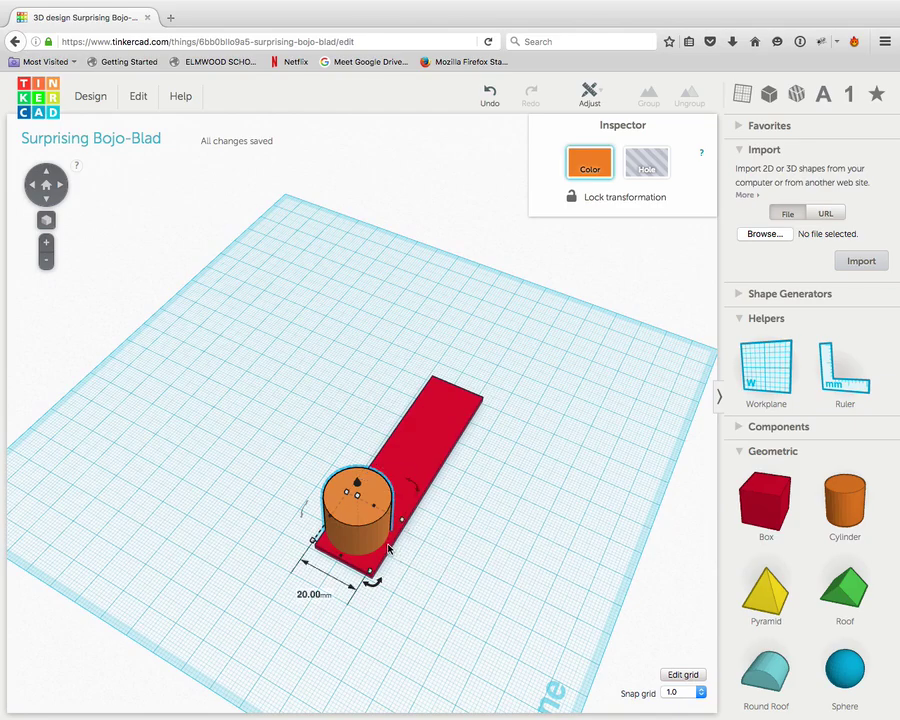
left_click_drag(389, 548, 372, 535)
right_click_drag(437, 588, 348, 586)
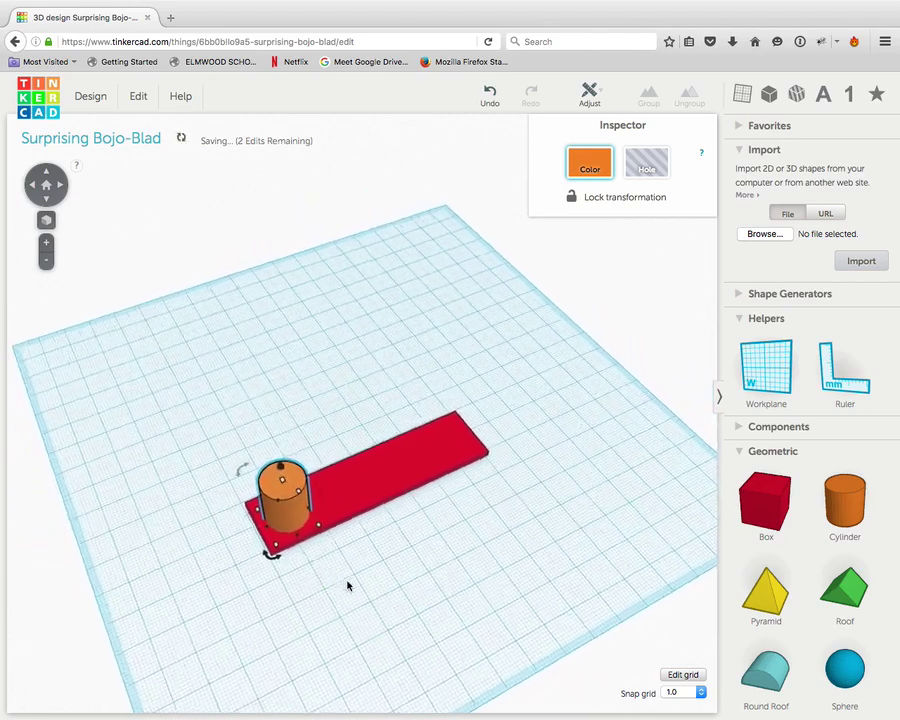
mouse_move(286, 494)
left_mouse_down()
mouse_move(287, 505)
mouse_move(293, 498)
left_mouse_up()
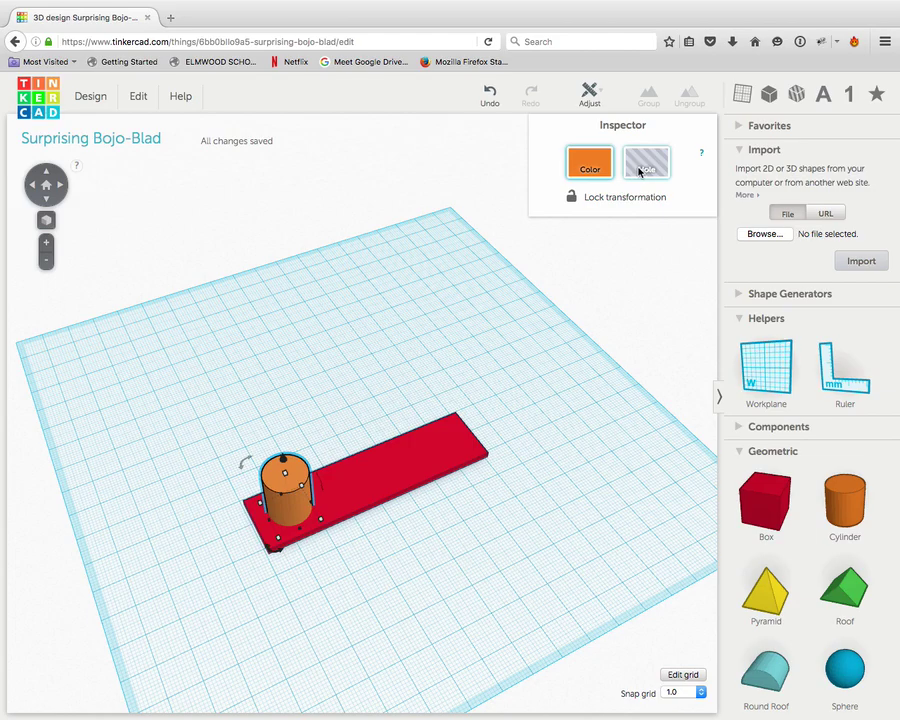
left_click(640, 168)
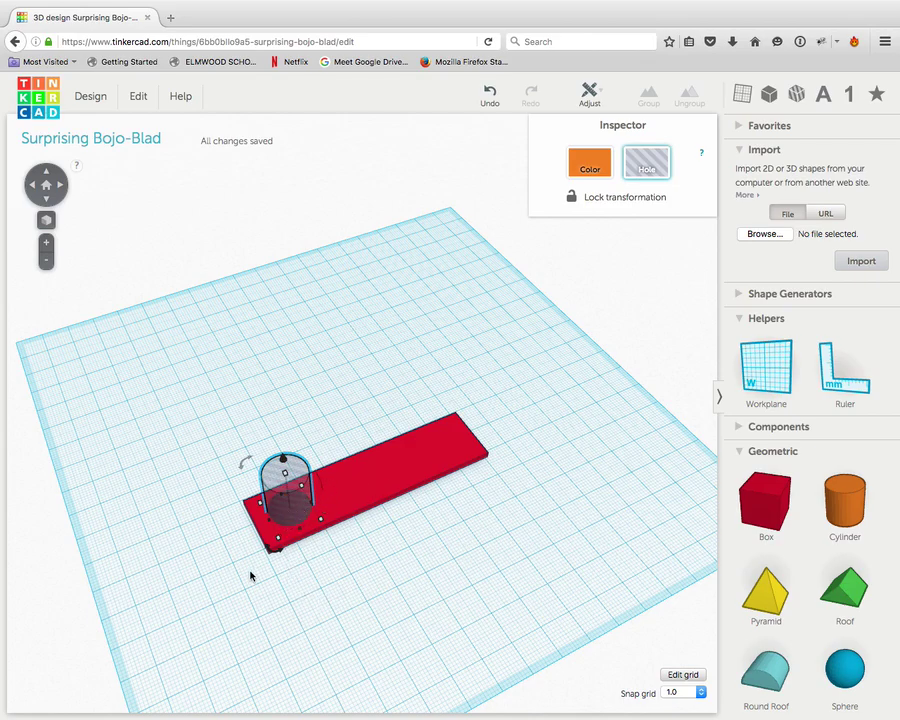
Group the hole cylinder with the slab to cut a round opening
left_click_drag(227, 585, 560, 314)
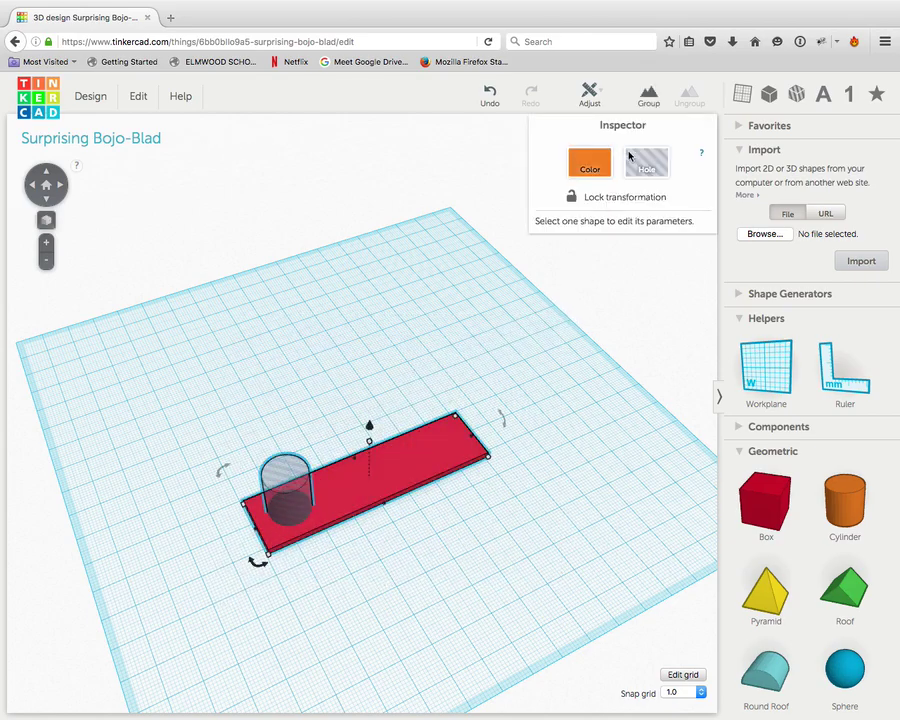
left_click(651, 100)
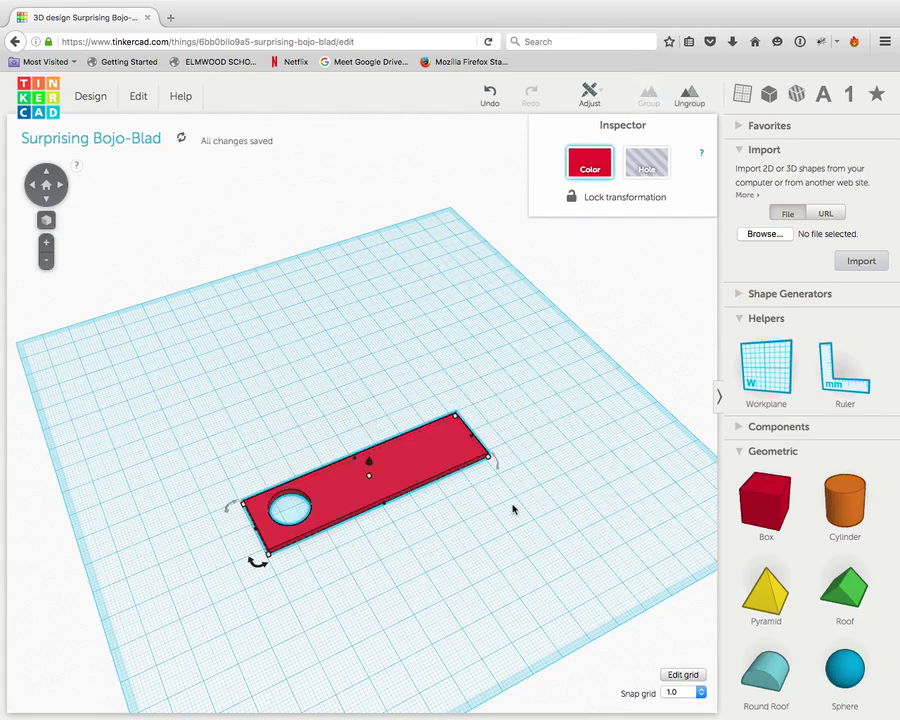
left_click_drag(496, 527, 471, 560)
right_click_drag(471, 560, 307, 653)
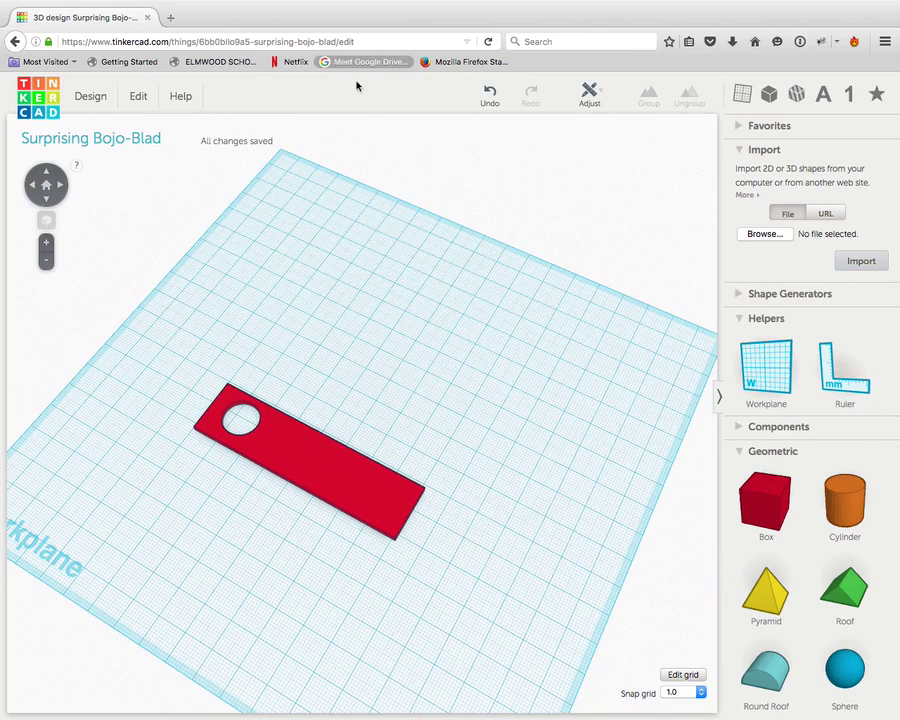
Undo the grouping and cut the slab again with the hole cylinder shifted toward the corner
left_click(490, 92)
left_click_drag(234, 415, 239, 404)
left_click_drag(185, 345, 445, 558)
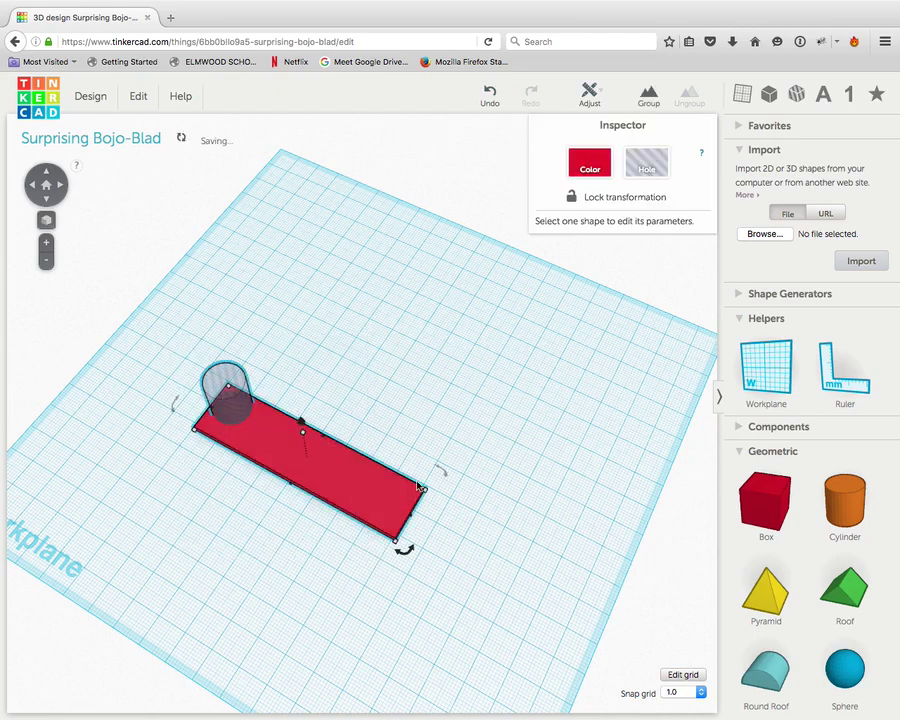
left_click(649, 97)
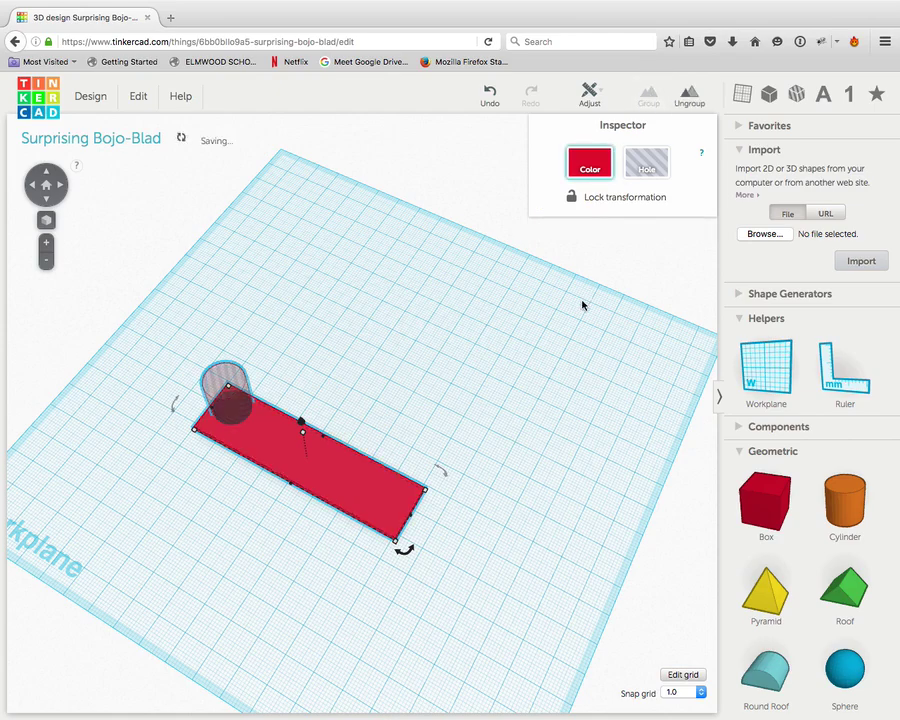
right_click_drag(356, 353, 250, 450)
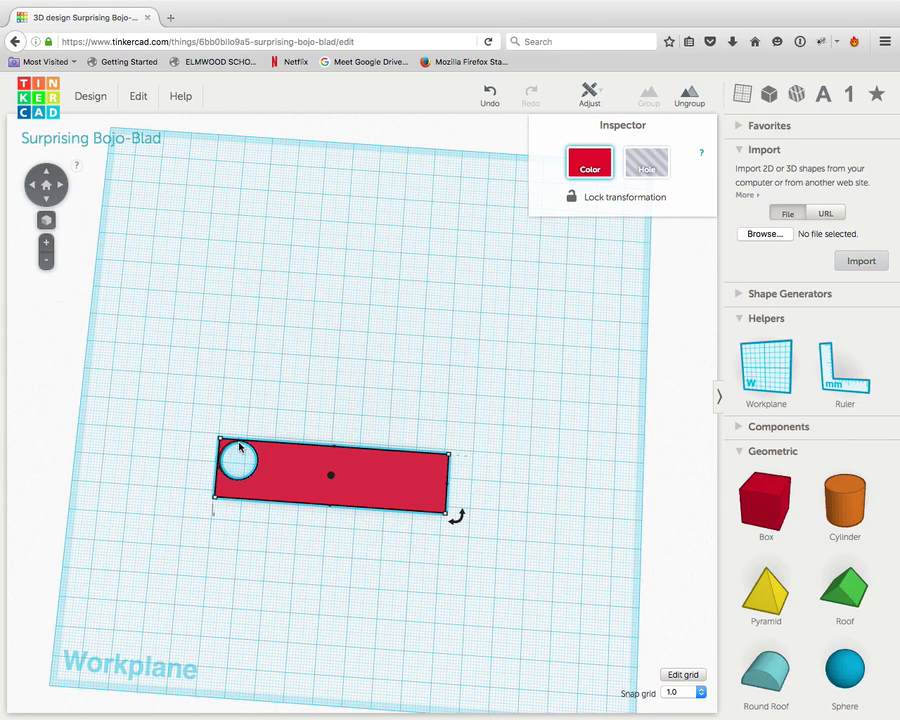
Undo the last grouping and move the hole cylinder away from the slab's edge, back inside its end
key("ctrl+z")
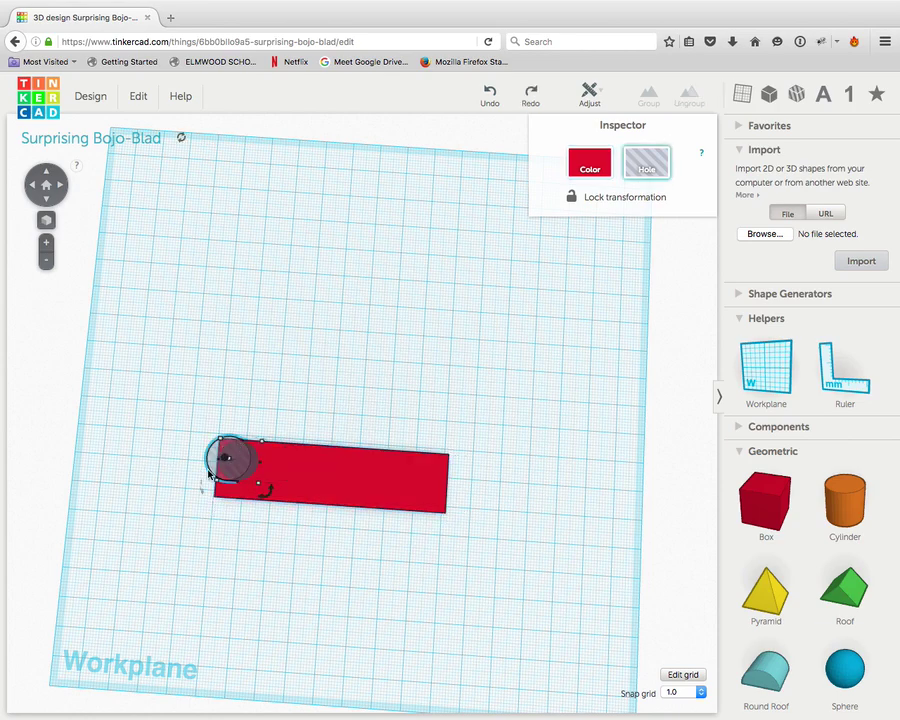
left_click_drag(238, 472, 244, 478)
left_click(250, 525)
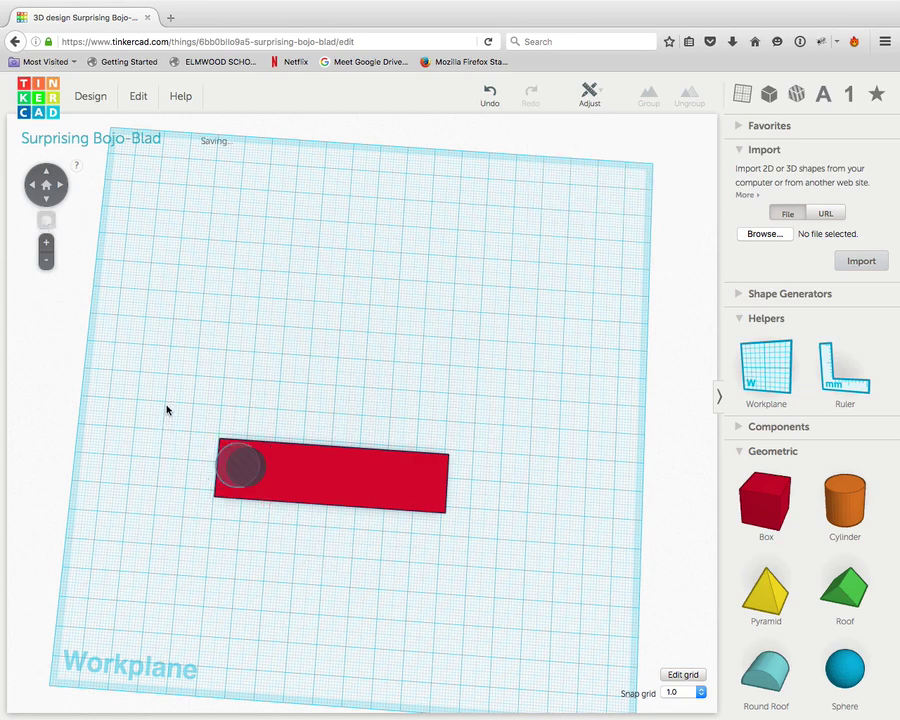
Select the slab together with the repositioned hole cylinder and group them to cut the round hole
left_click_drag(165, 377, 527, 573)
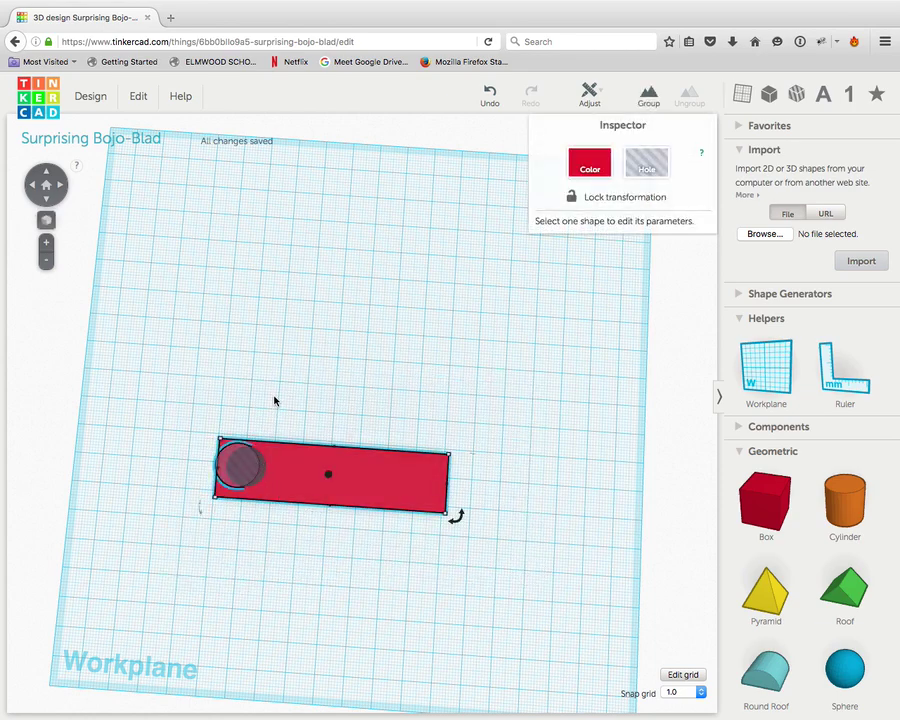
left_click(295, 467)
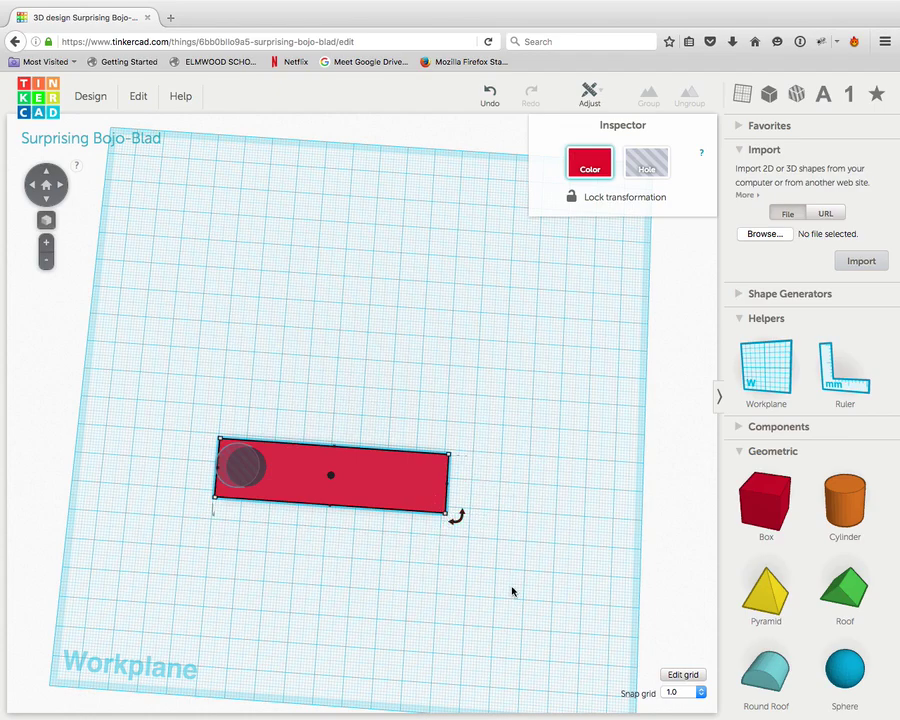
right_click_drag(510, 582, 476, 489)
mouse_move(448, 516)
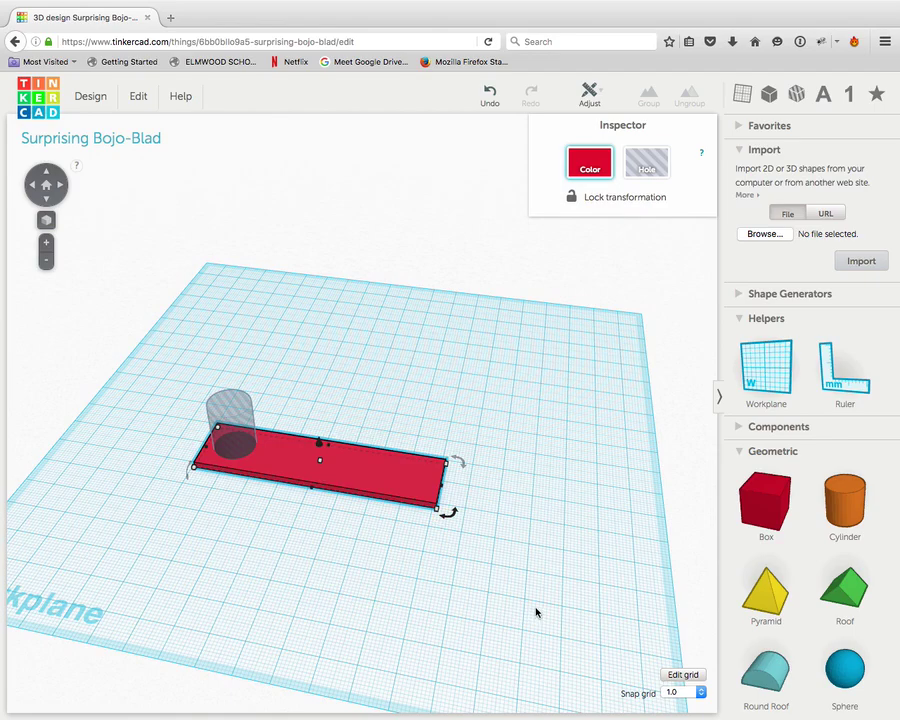
left_click_drag(523, 597, 156, 349)
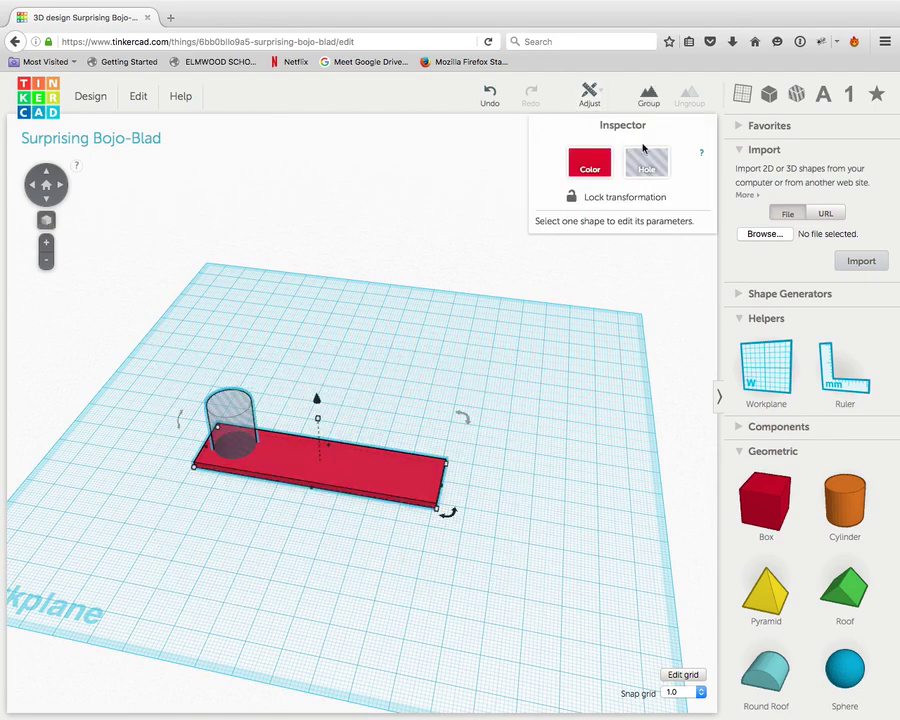
left_click(652, 97)
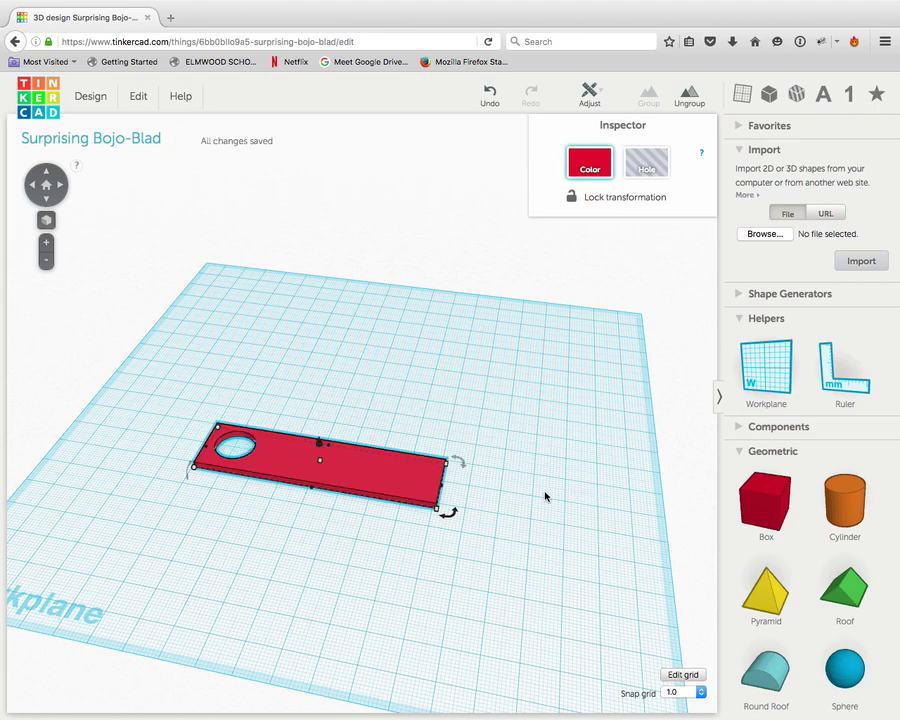
Place the letter I from the letter shapes on the slab, just beside the round hole
scroll(544, 493, "up", 5)
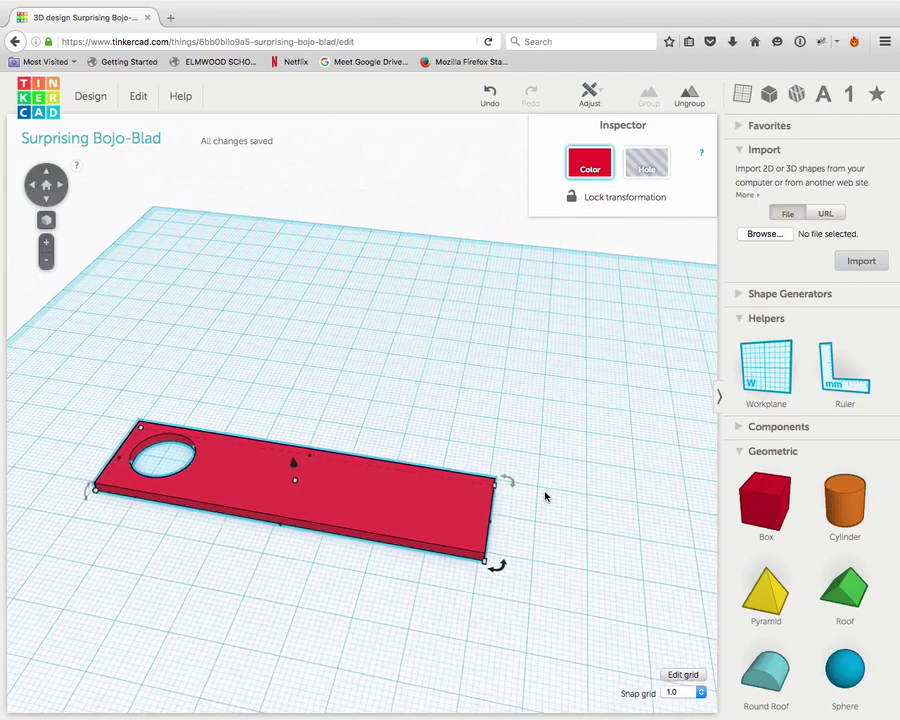
scroll(615, 500, "down", 8)
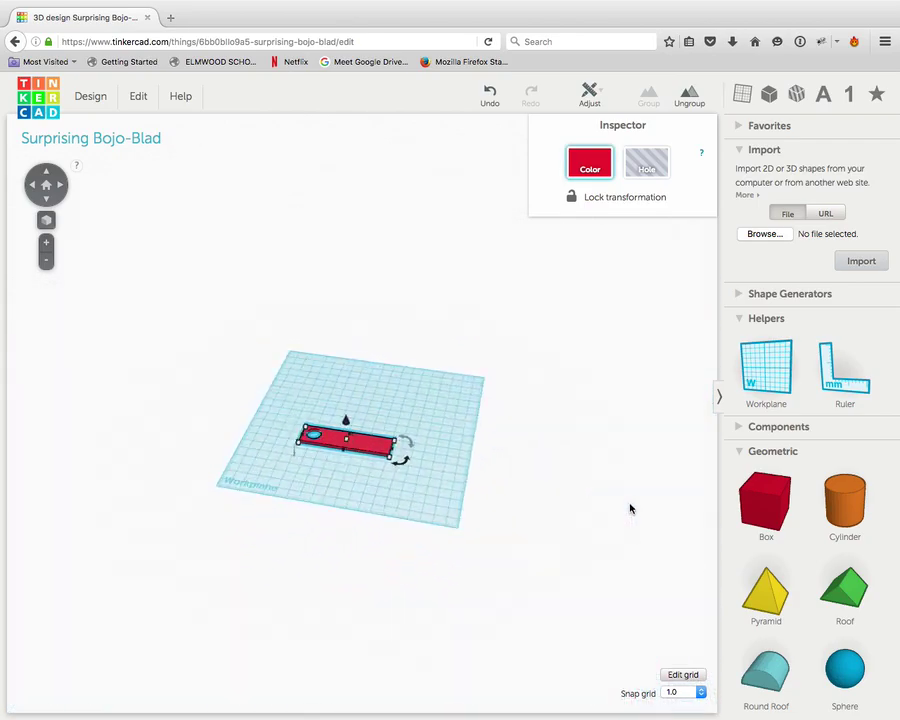
scroll(470, 502, "up", 6)
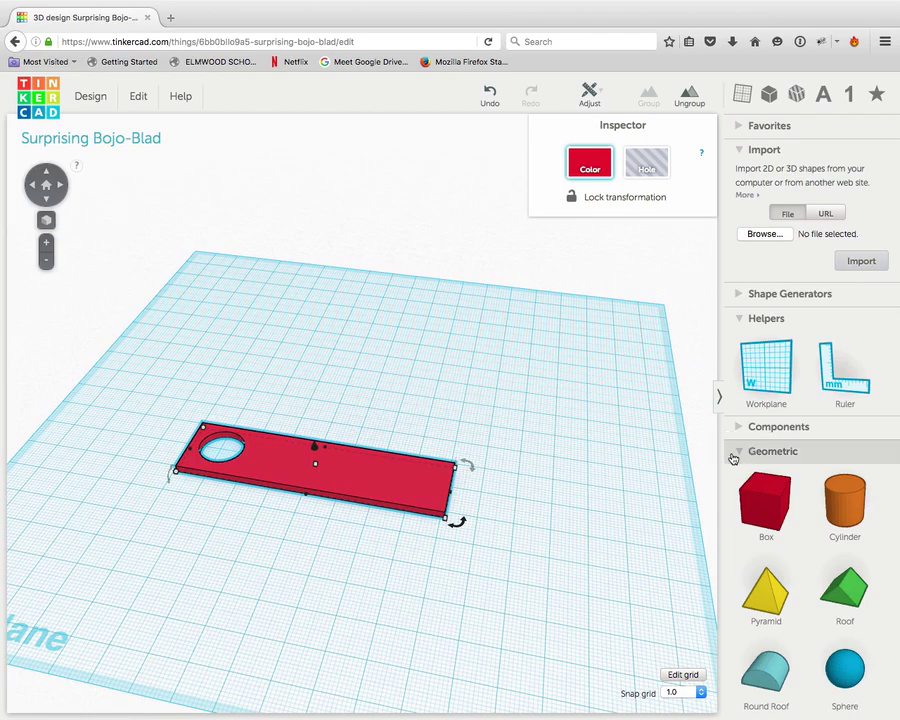
left_click(733, 456)
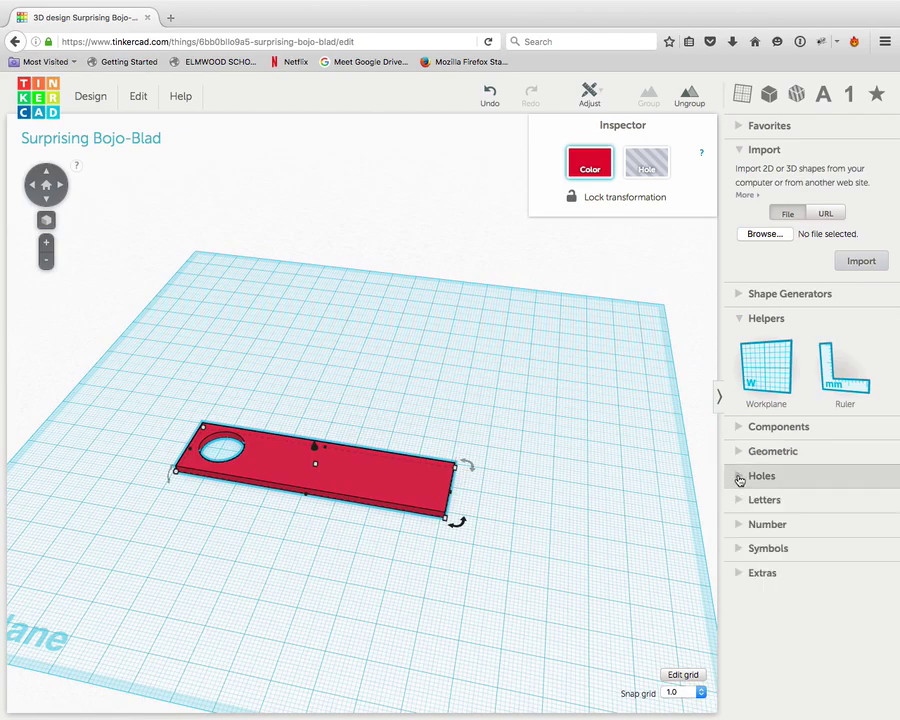
left_click(739, 477)
left_click(739, 476)
left_click(741, 502)
scroll(765, 600, "down", 1)
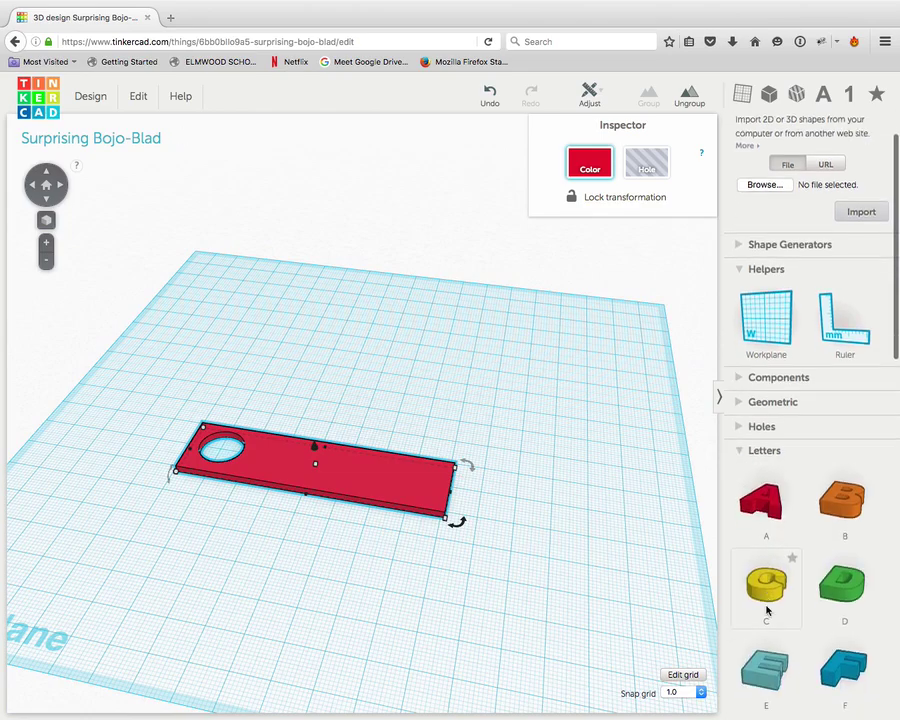
scroll(766, 595, "down", 5)
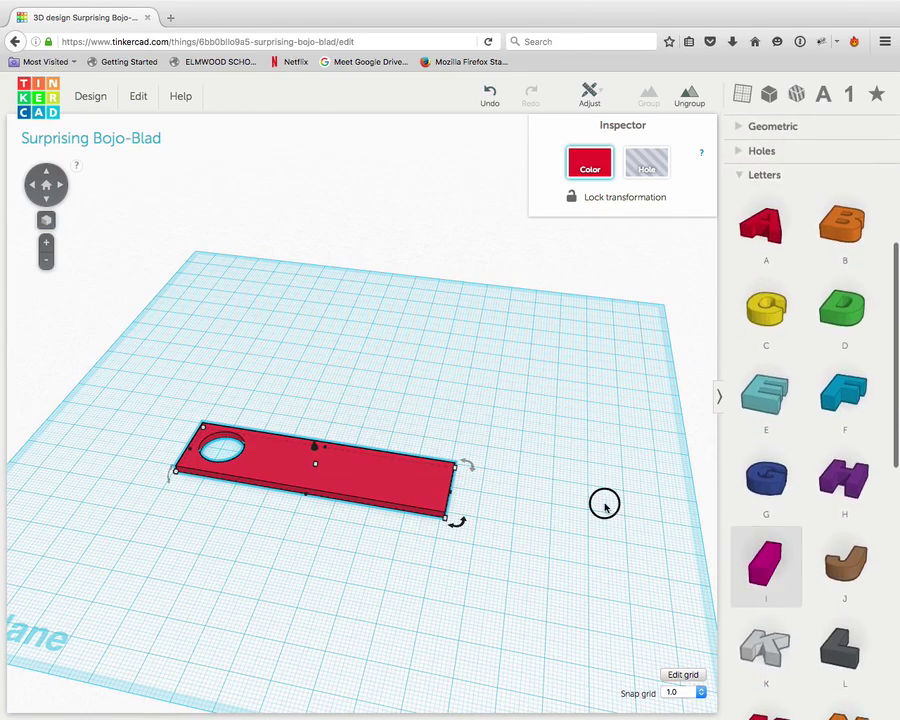
left_click_drag(604, 507, 266, 458)
Add a heart symbol beside the letter I and shrink it to fit across the slab
scroll(757, 570, "down", 6)
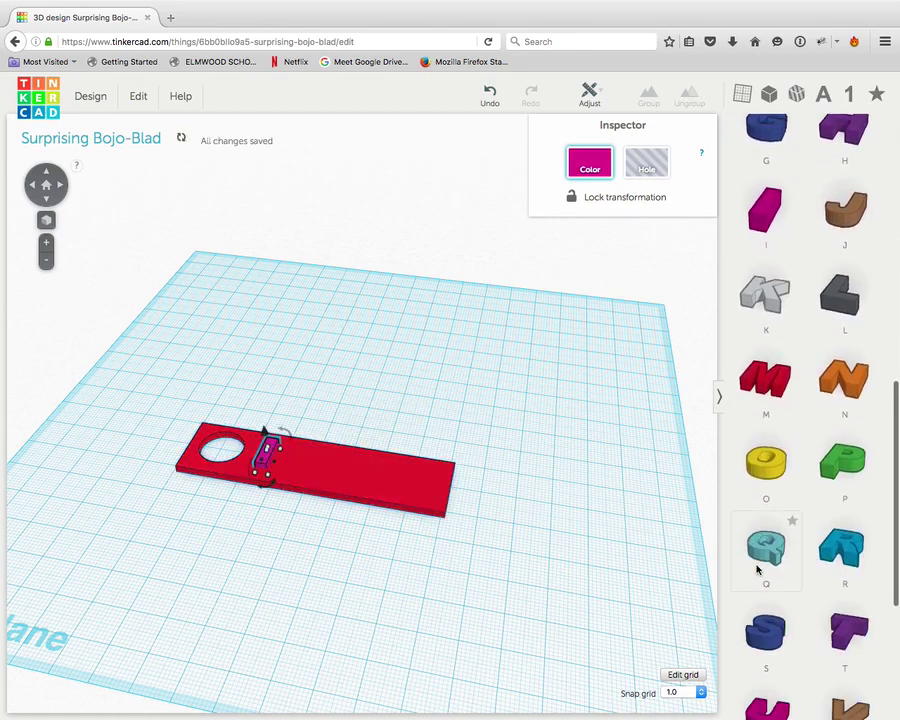
scroll(757, 570, "down", 5)
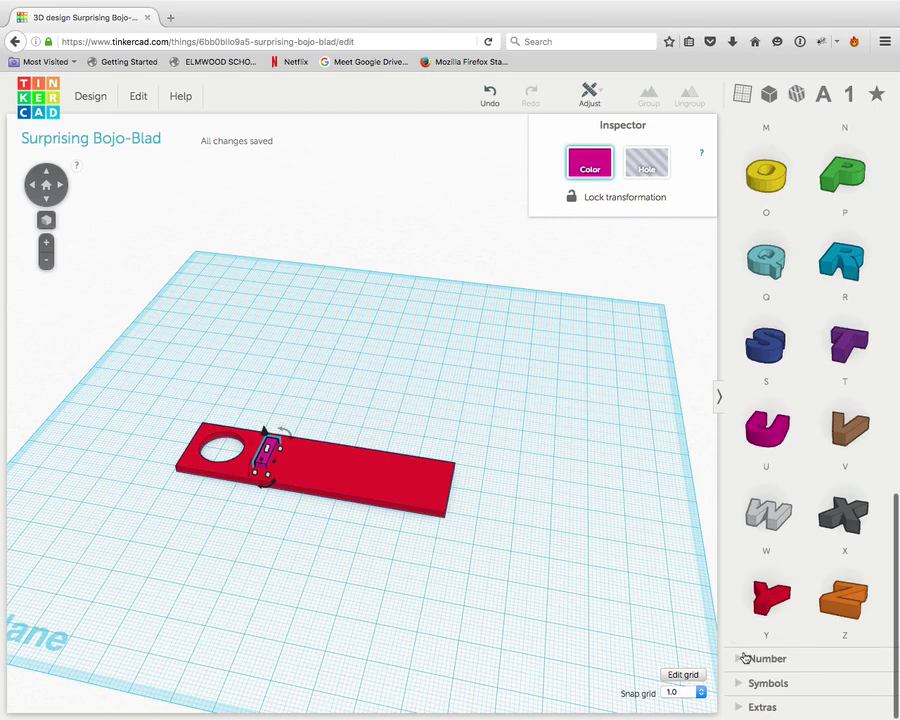
left_click(748, 683)
scroll(788, 670, "down", 6)
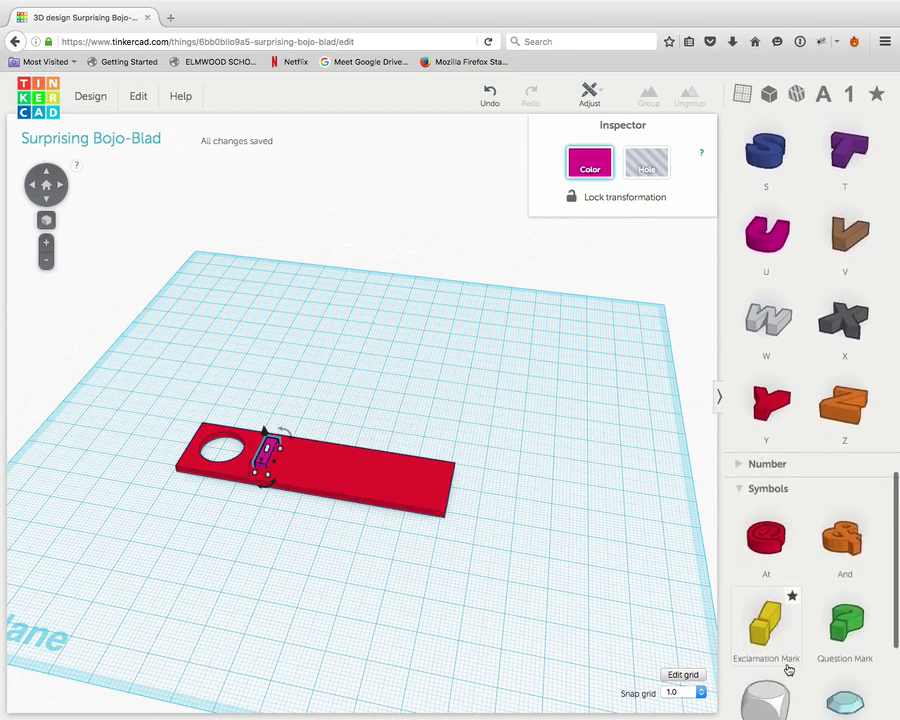
left_click_drag(840, 594, 312, 470)
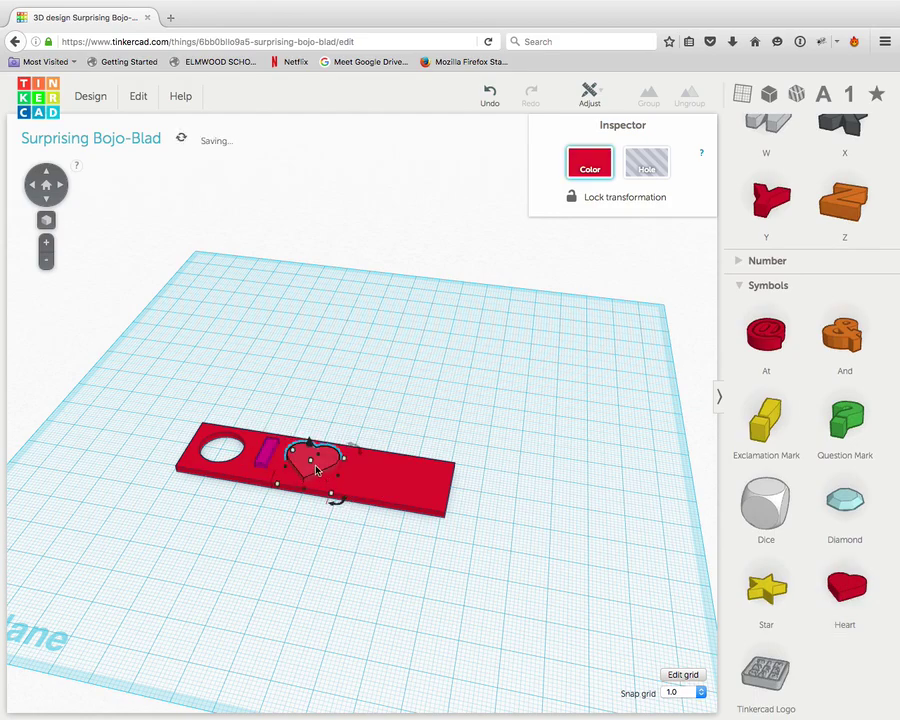
left_click_drag(331, 498, 292, 456)
left_click(267, 473)
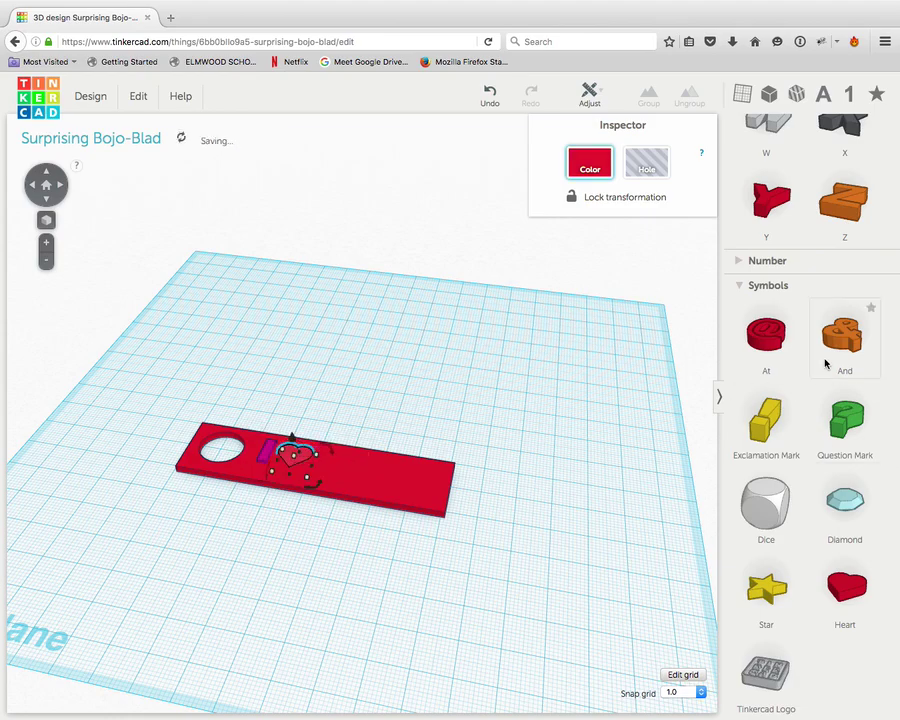
Place a letter U after the heart and a letter D beside it on the slab
scroll(826, 363, "up", 5)
left_click_drag(767, 350, 345, 487)
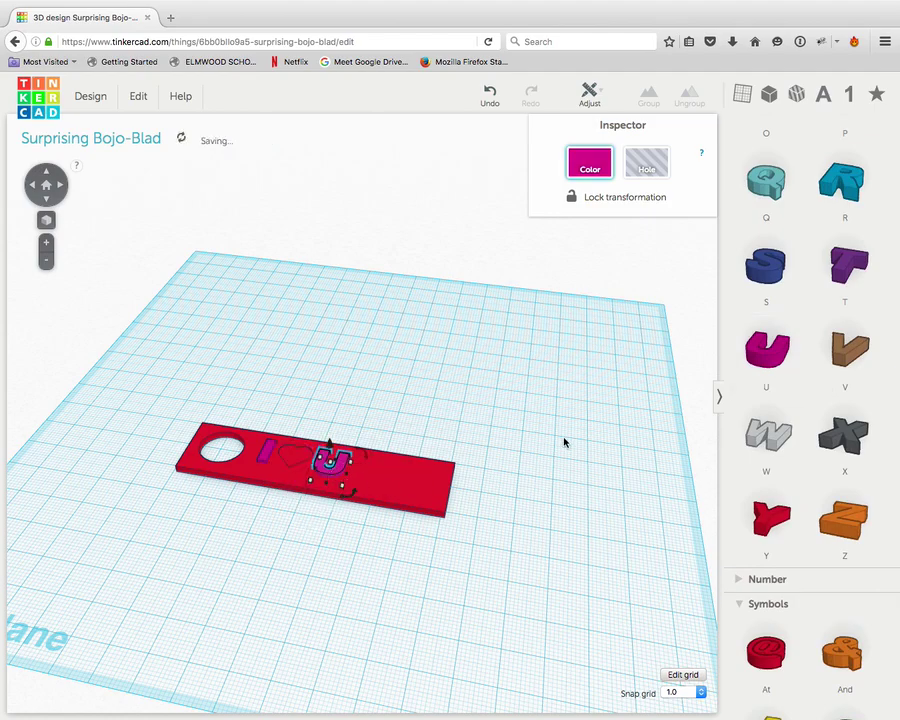
scroll(816, 300, "up", 8)
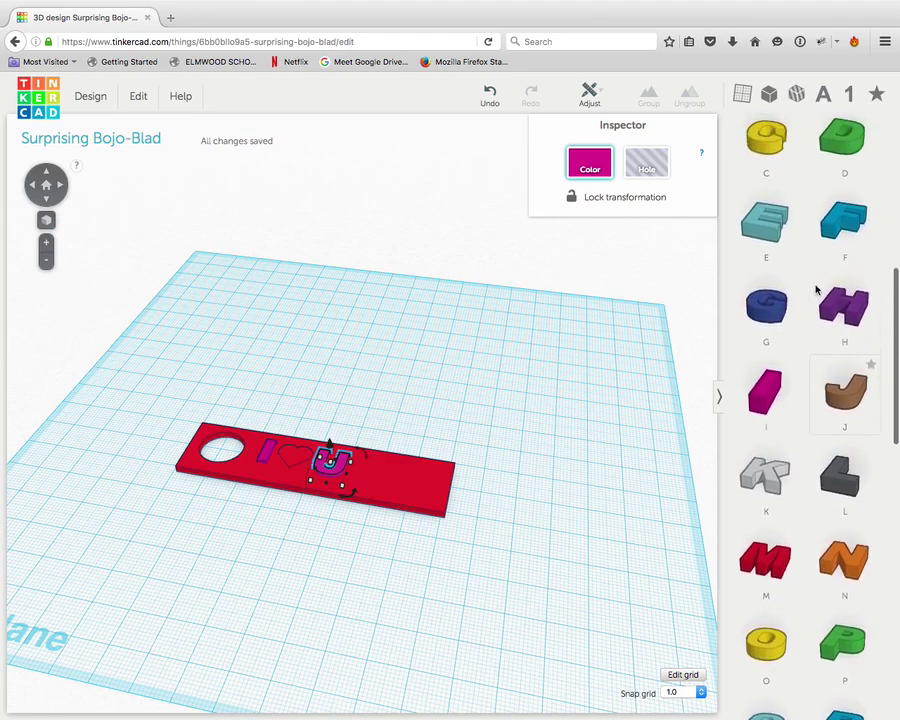
scroll(816, 290, "up", 2)
left_click_drag(829, 215, 372, 482)
scroll(853, 224, "up", 1)
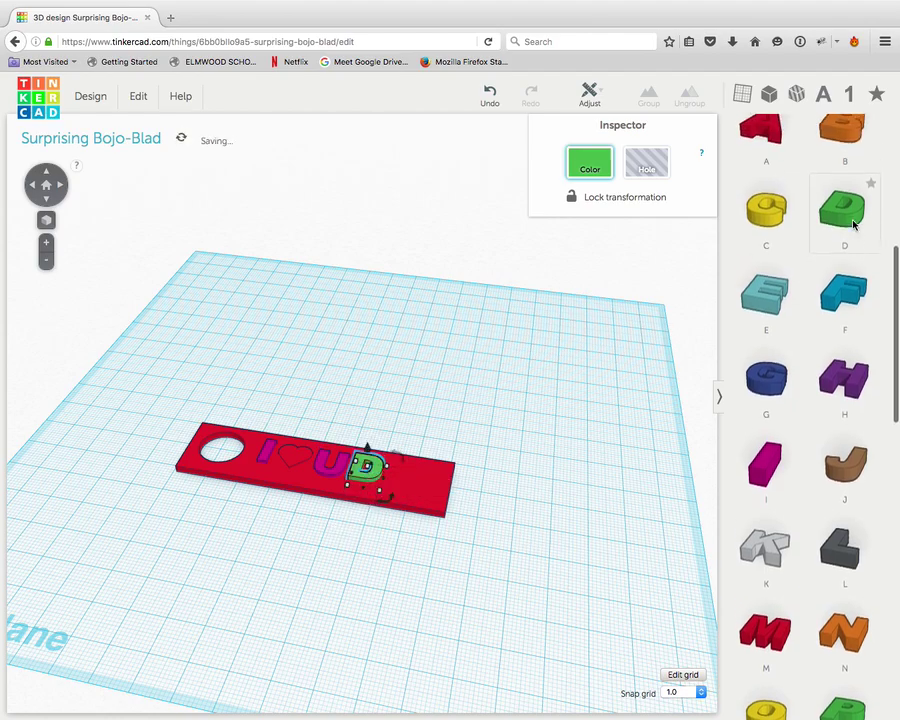
Add a letter A and a second letter D to complete the word DAD at the slab's end
scroll(853, 224, "up", 1)
left_click_drag(775, 169, 408, 484)
left_click_drag(842, 215, 454, 503)
left_click(500, 500)
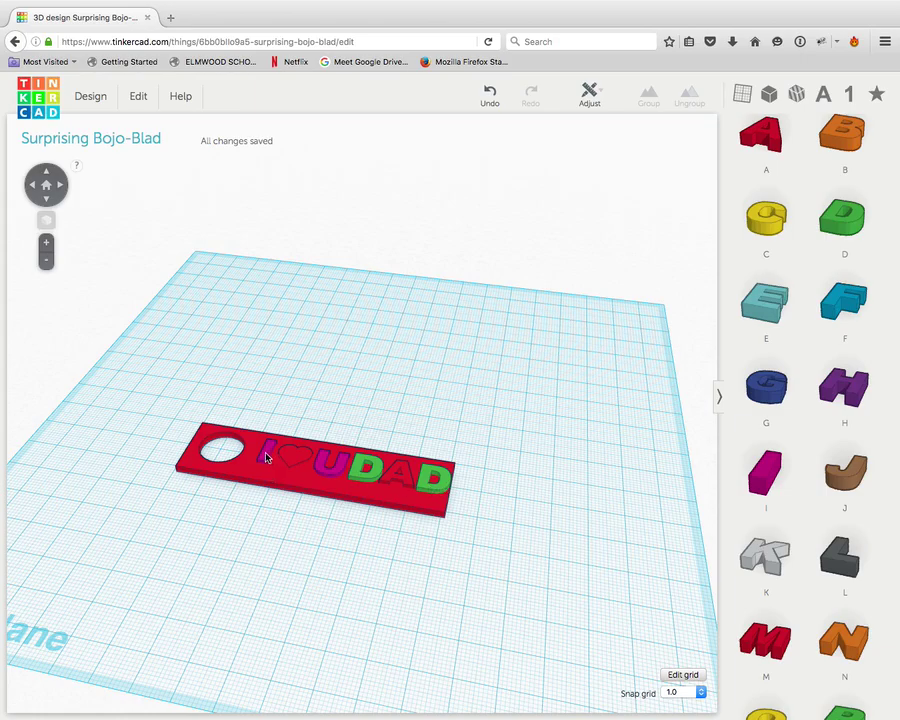
Shift the letter I slightly toward the hole and raise the heart to about 0.39 mm above the workplane
mouse_move(266, 457)
left_mouse_down()
mouse_move(256, 448)
mouse_move(258, 458)
left_mouse_up()
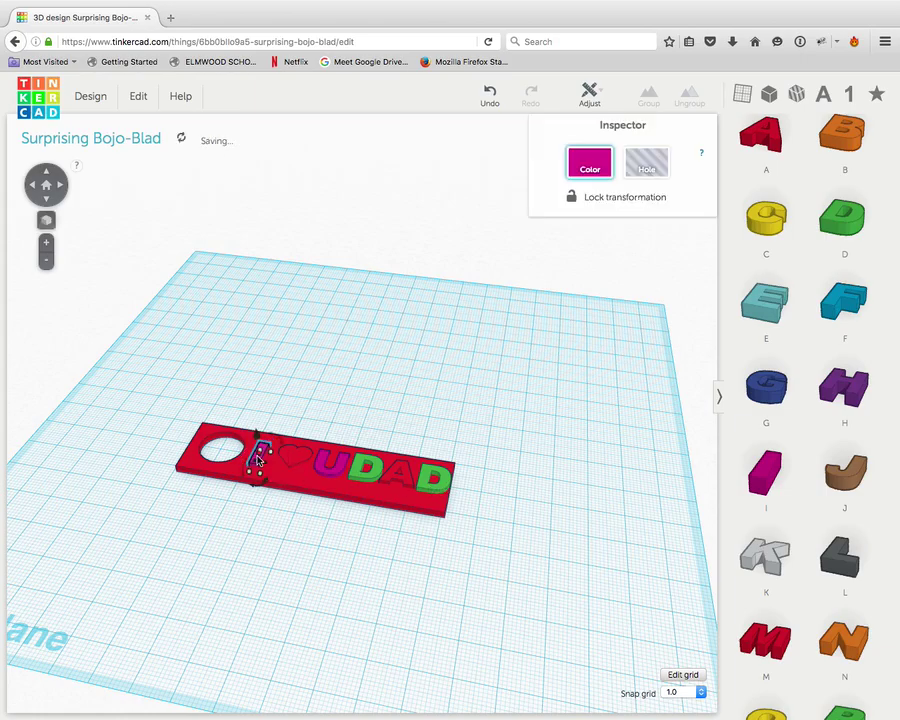
right_click_drag(258, 458, 315, 434)
left_click(314, 422)
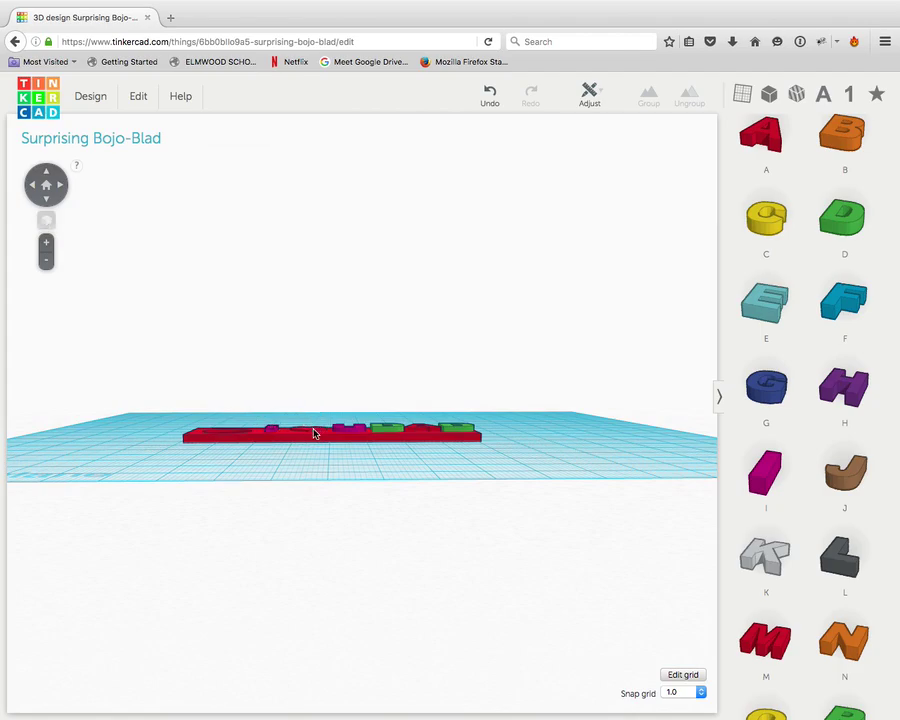
left_click(314, 433)
left_click_drag(311, 414, 307, 399)
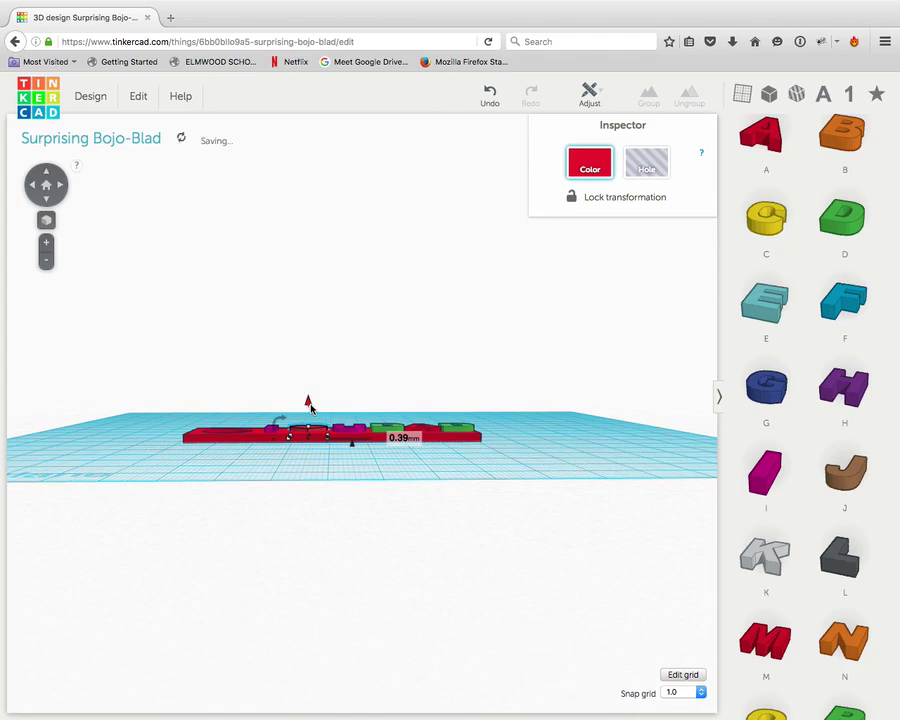
Move the heart closer to the I and the U closer to the heart, leaving a gap before DAD, and nudge the slab slightly
right_click_drag(350, 436, 293, 560)
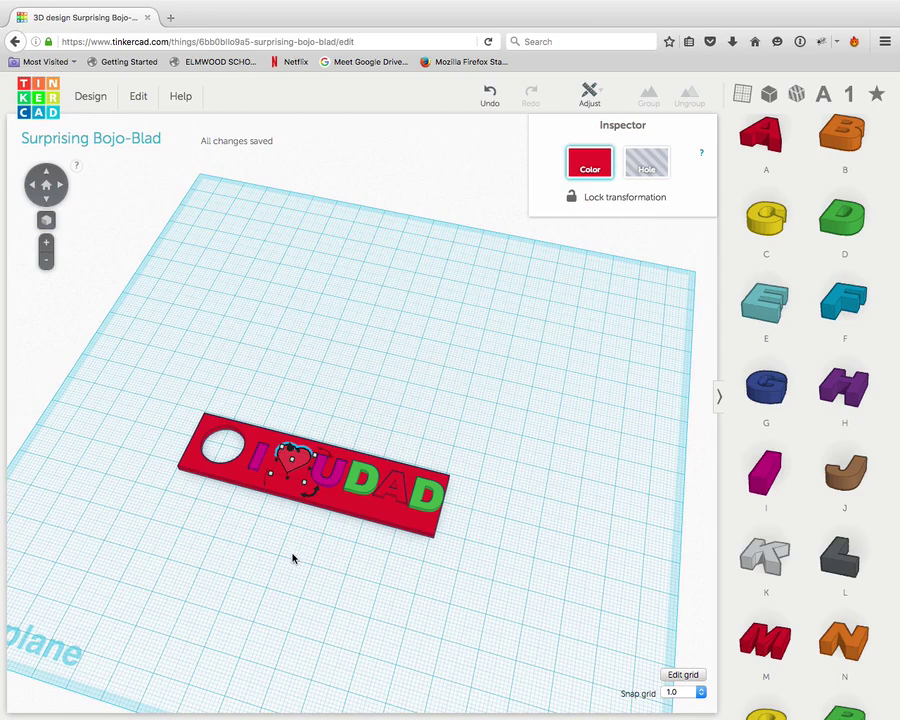
left_click(259, 459)
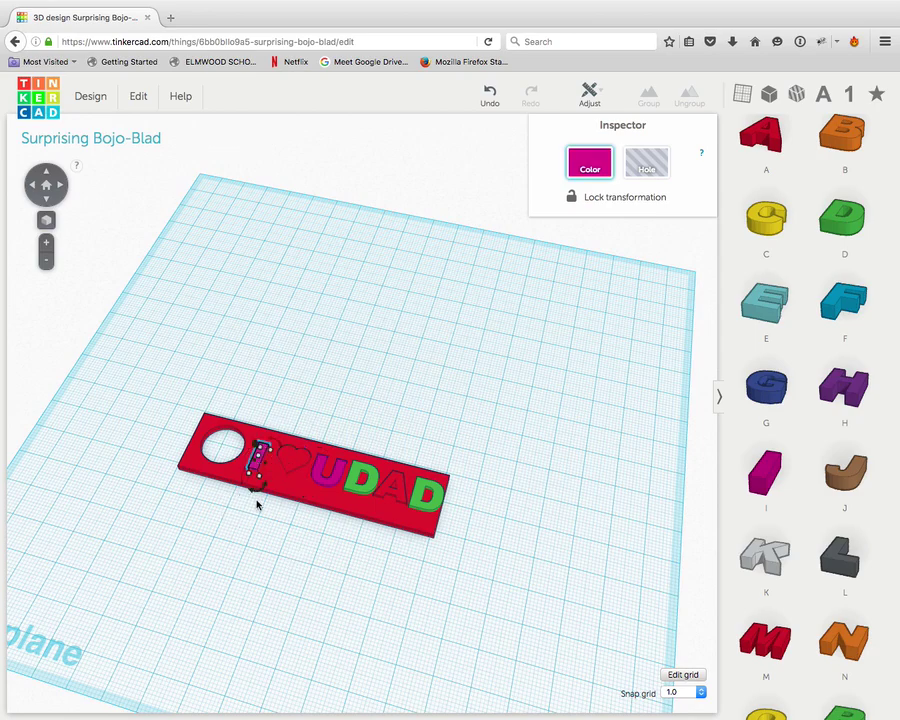
left_click_drag(257, 497, 280, 464)
left_click(292, 460)
left_click(302, 470)
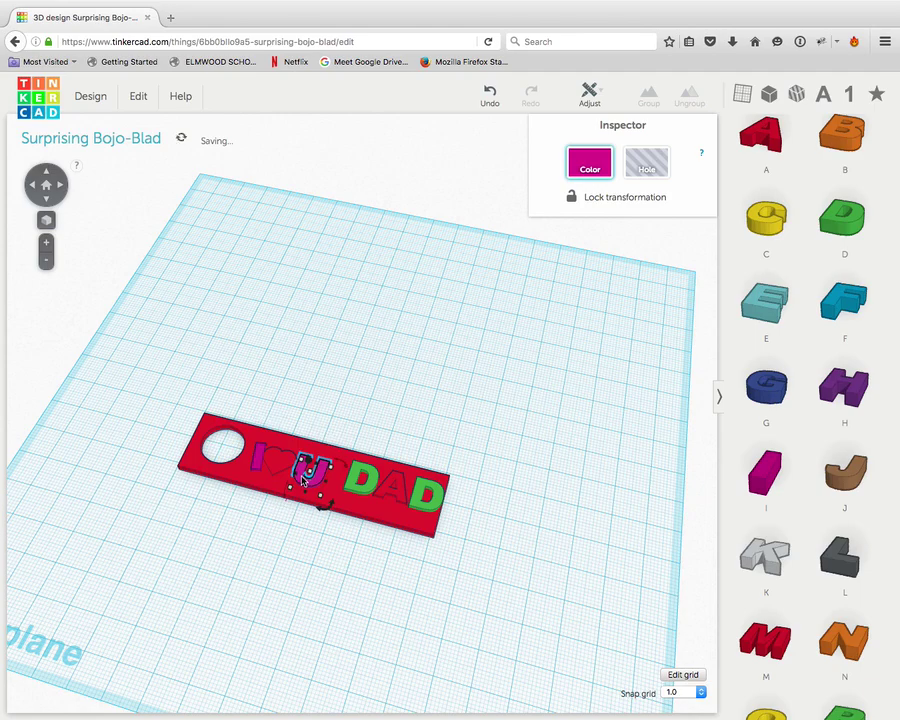
left_click(349, 544)
mouse_move(363, 478)
left_mouse_down()
mouse_move(358, 491)
mouse_move(372, 488)
mouse_move(364, 489)
left_mouse_up()
left_click(472, 585)
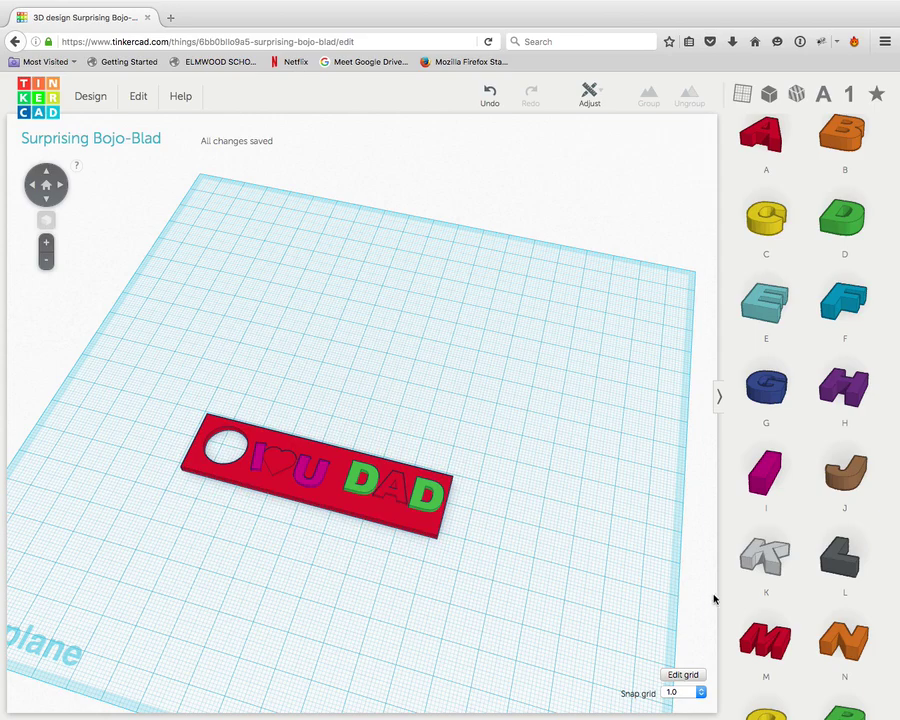
Select the slab with all its letters and the heart and group them into one object
left_click_drag(502, 634, 146, 355)
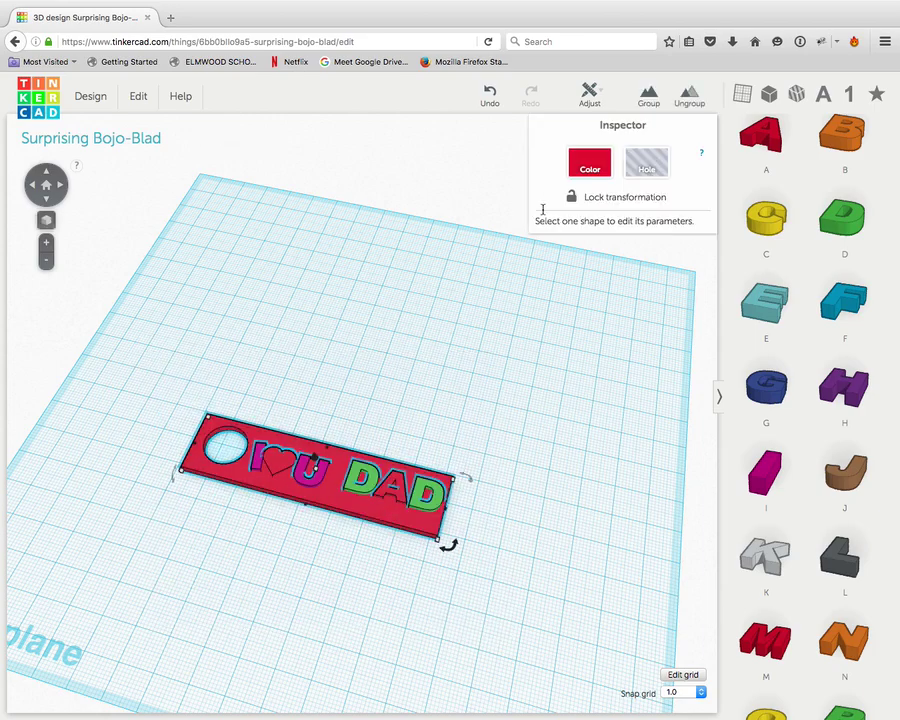
left_click(646, 96)
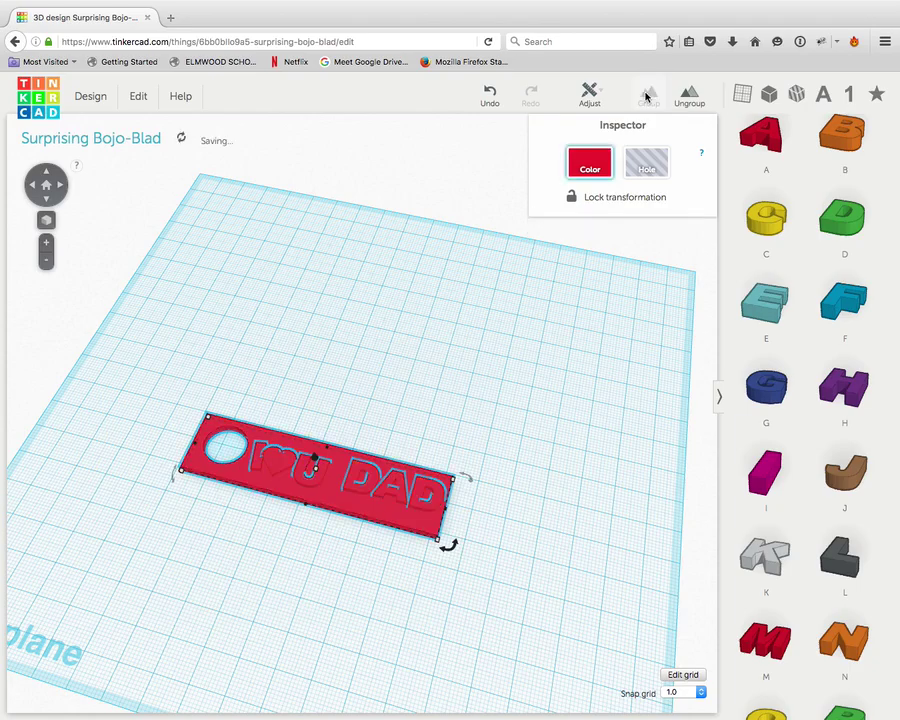
right_click_drag(381, 387, 378, 645)
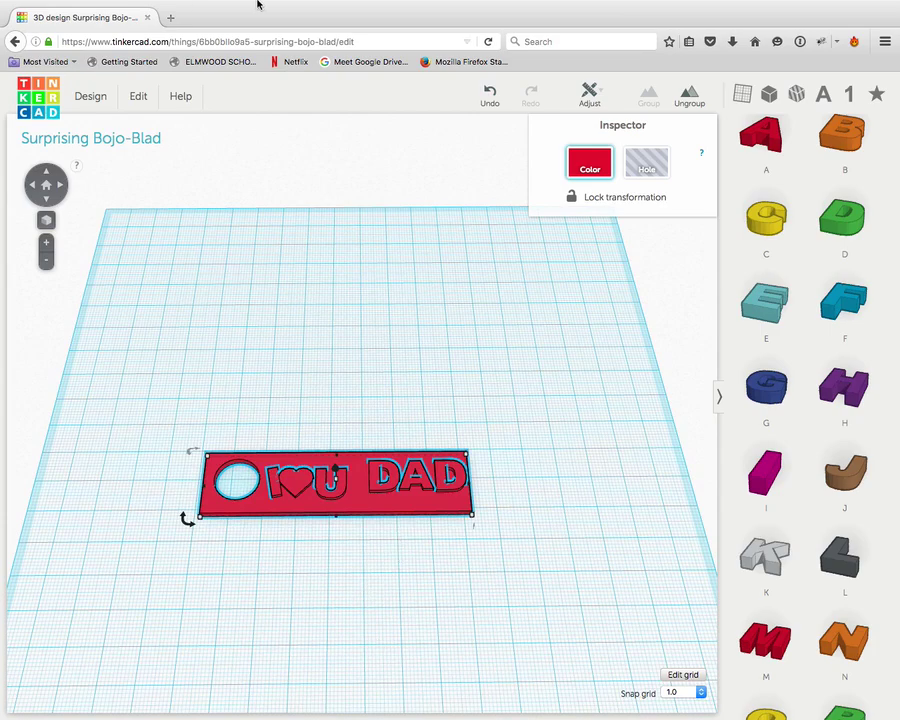
mouse_move(311, 5)
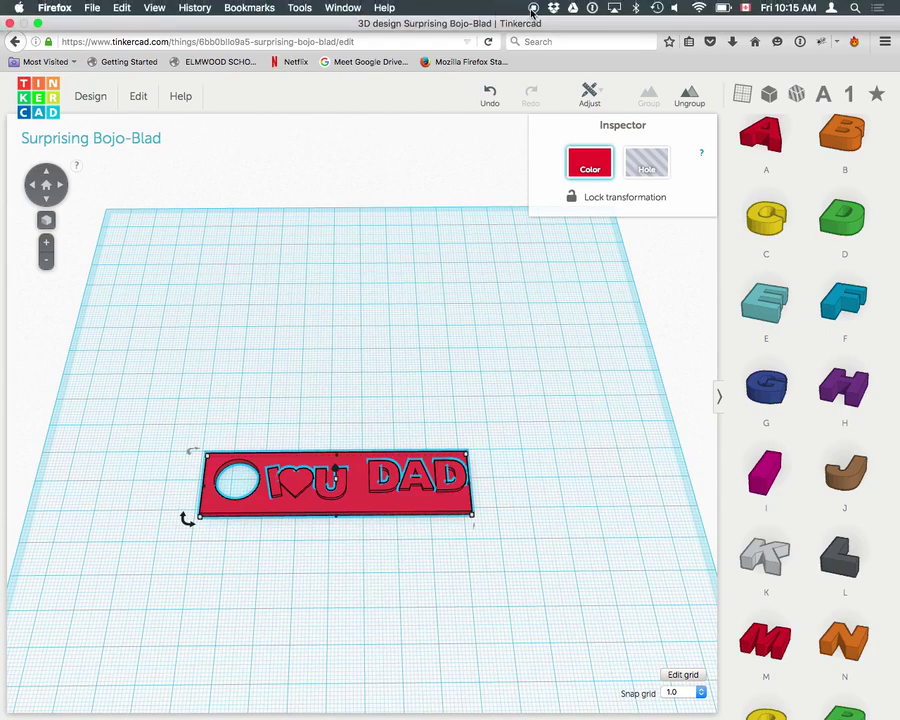